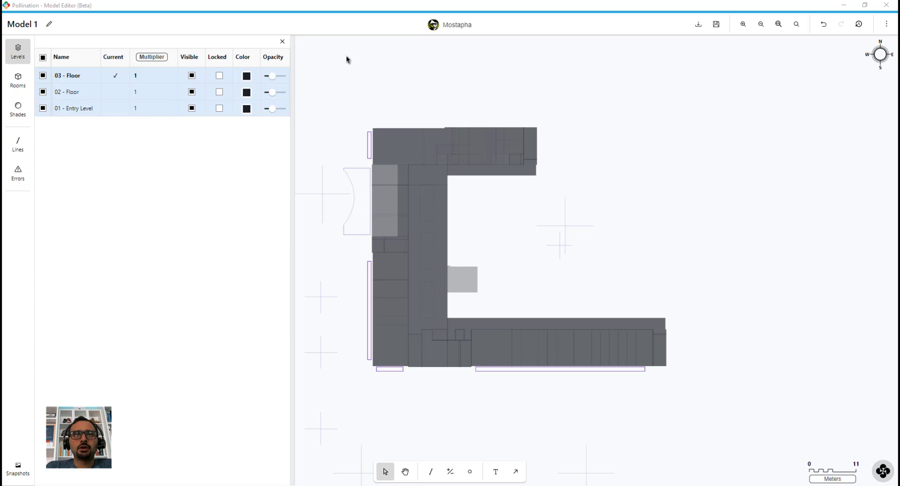
# Step: Select every room in the plan, run the 3D preview, then enlarge and zoom the viewer
pyautogui.moveTo(316, 71); pyautogui.dragTo(836, 429)
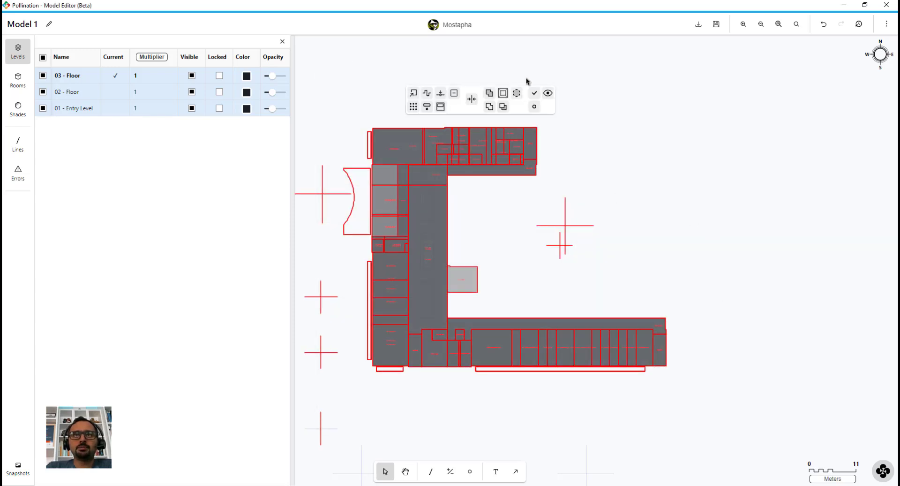
pyautogui.click(546, 93)
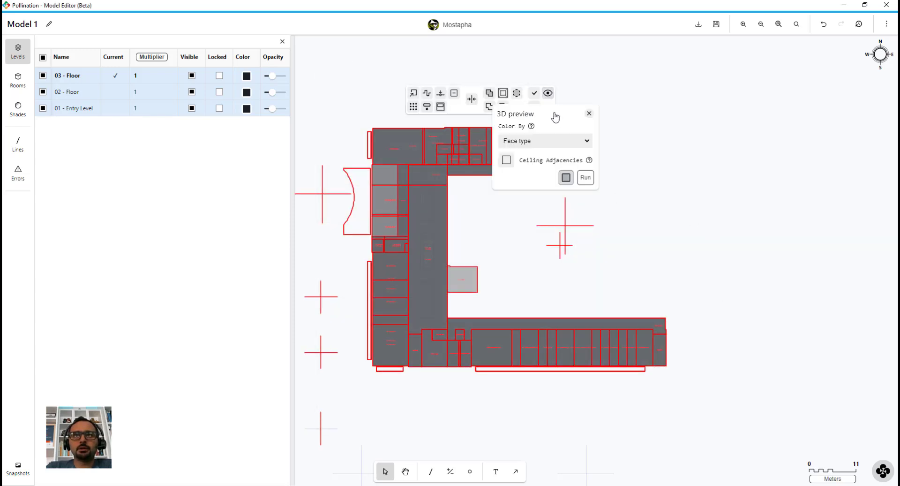
pyautogui.click(585, 178)
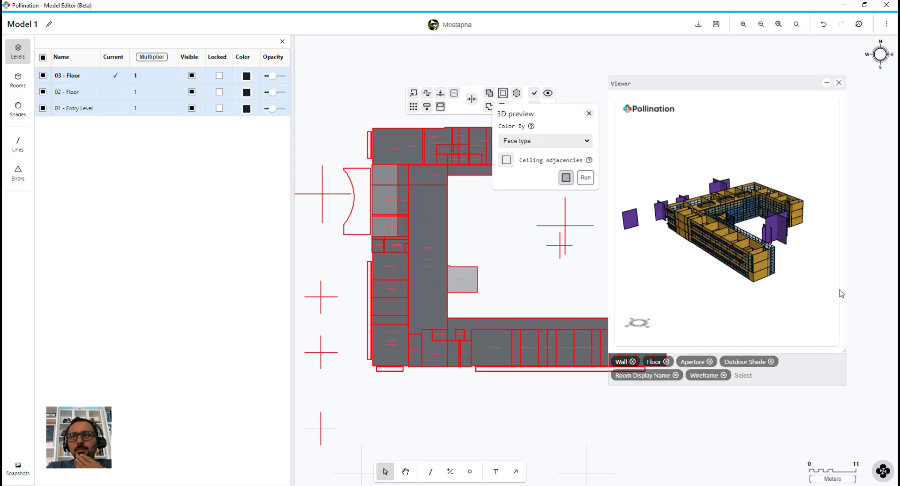
pyautogui.moveTo(842, 348); pyautogui.dragTo(893, 375)
pyautogui.scroll(5, 773, 291)
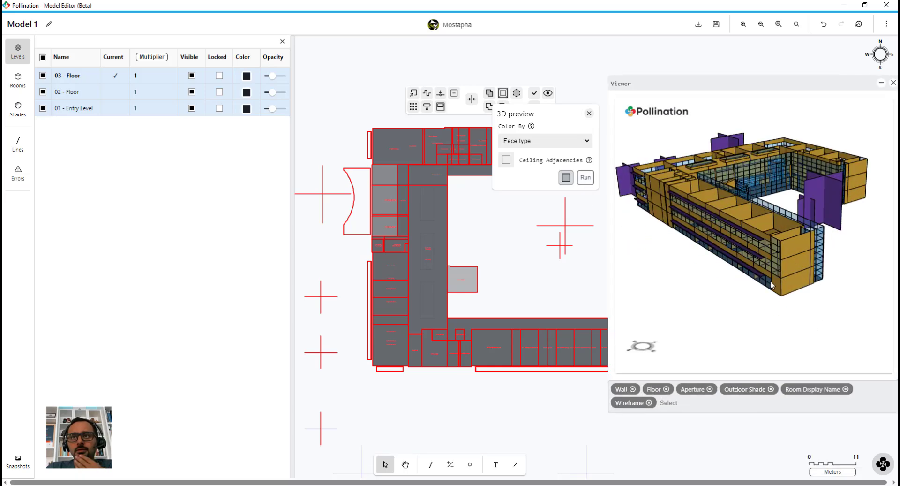
pyautogui.scroll(5, 752, 271)
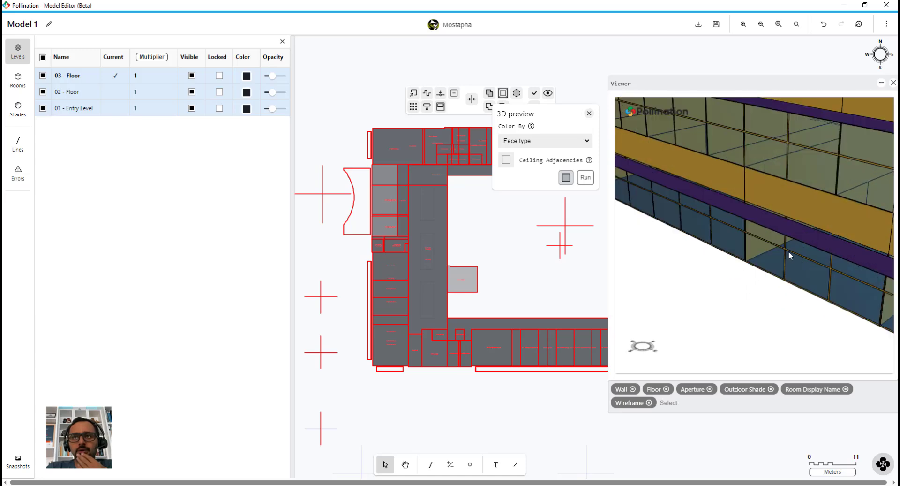
pyautogui.click(886, 26)
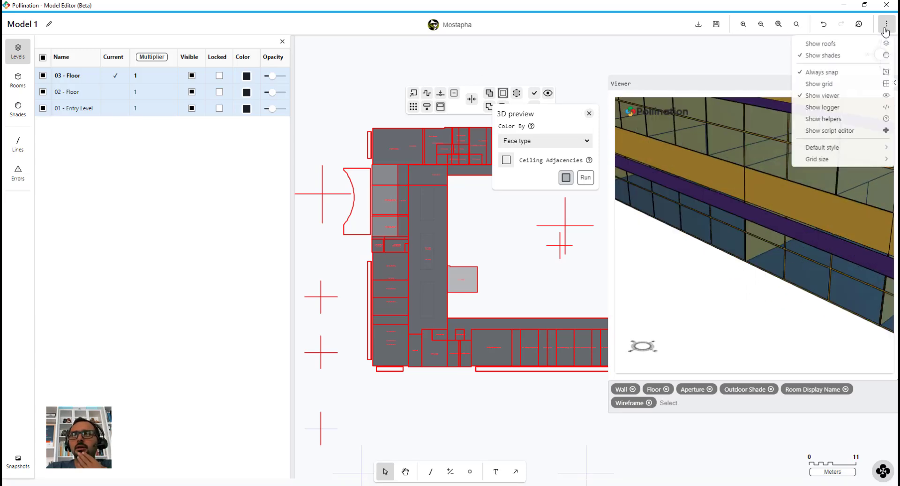
# Step: Turn off shade display, deselect the rooms and orbit to see the roof and side
pyautogui.click(857, 57)
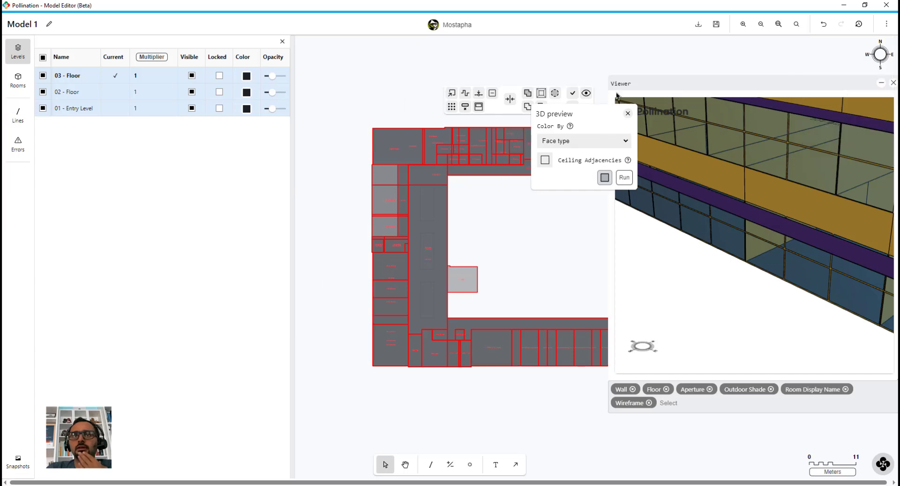
pyautogui.click(370, 89)
pyautogui.scroll(-3, 653, 257)
pyautogui.moveTo(653, 257); pyautogui.dragTo(817, 240)
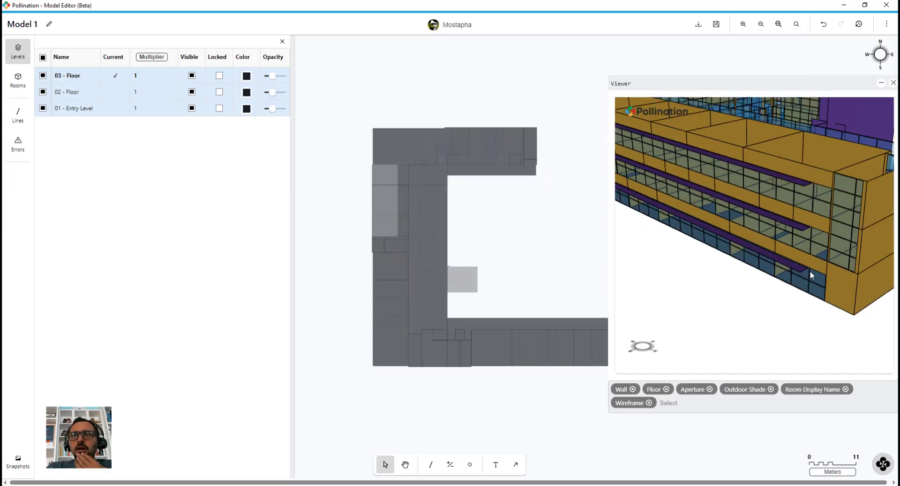
# Step: Make 01 - Entry Level current and hide and lock 02 - Floor and 03 - Floor
pyautogui.rightClick(501, 282)
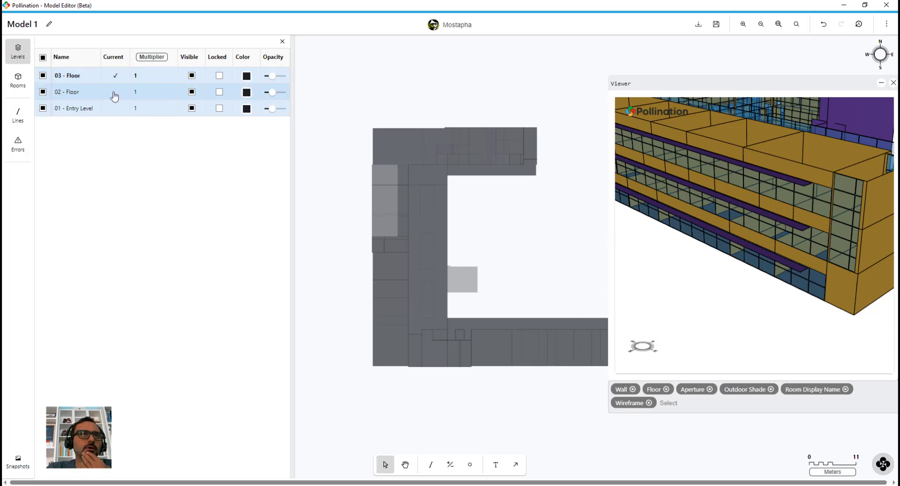
pyautogui.click(112, 108)
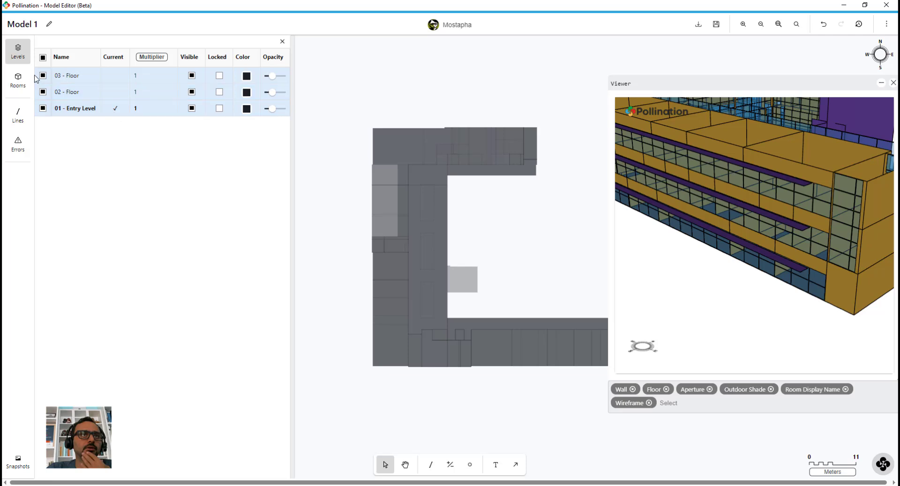
pyautogui.click(43, 57)
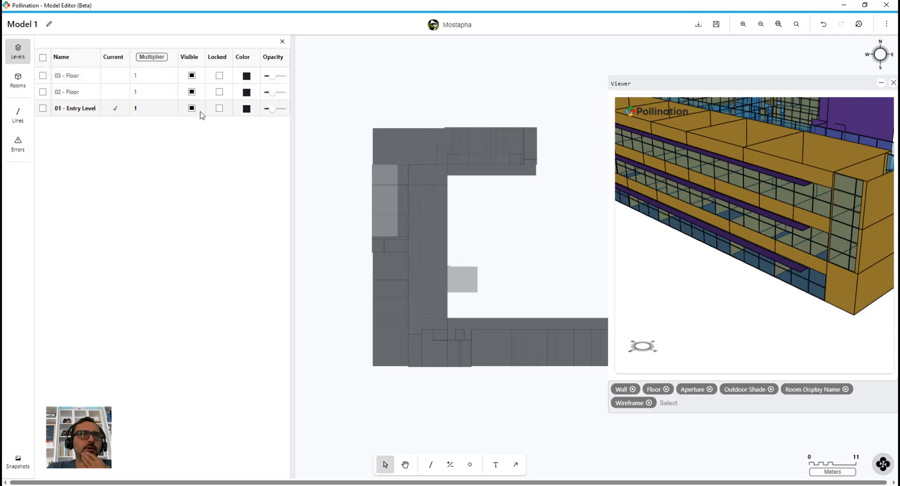
pyautogui.click(191, 92)
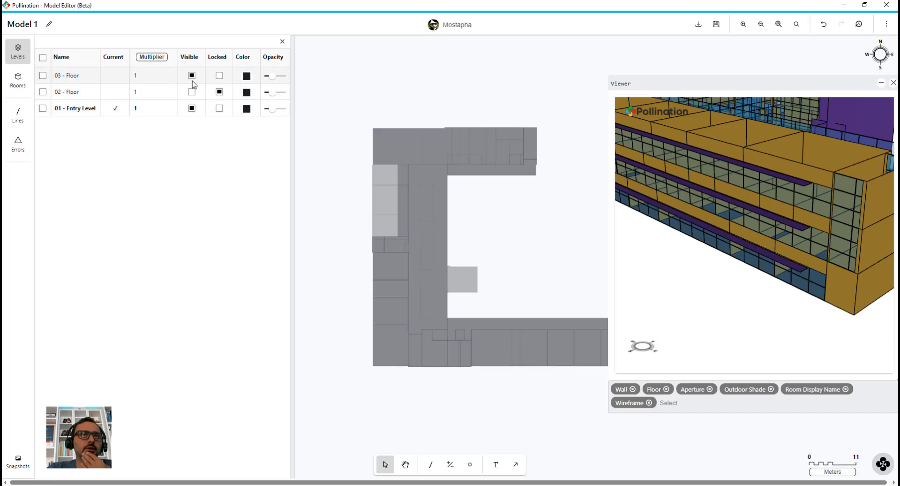
pyautogui.click(192, 76)
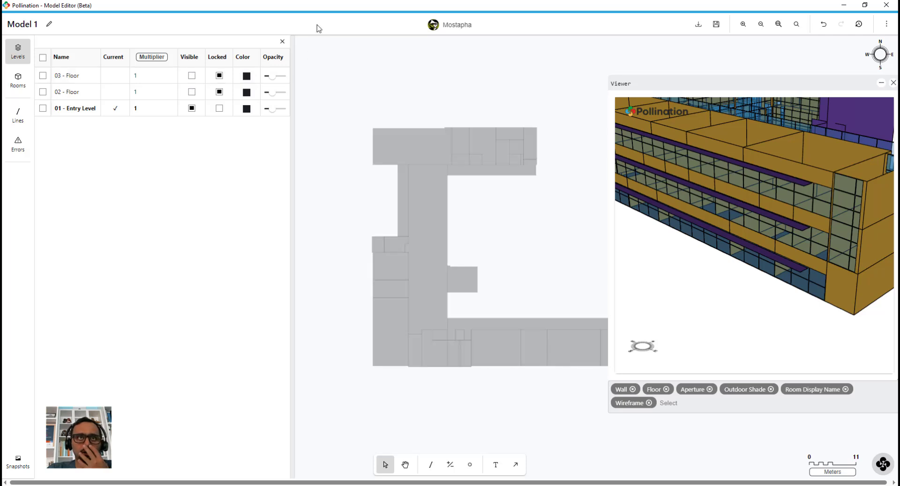
# Step: Select rooms 108, 106, 105 and 104-Instruction along the plan's bottom wing
pyautogui.click(282, 41)
pyautogui.moveTo(517, 250); pyautogui.dragTo(315, 175, button='middle')
pyautogui.scroll(5, 346, 275)
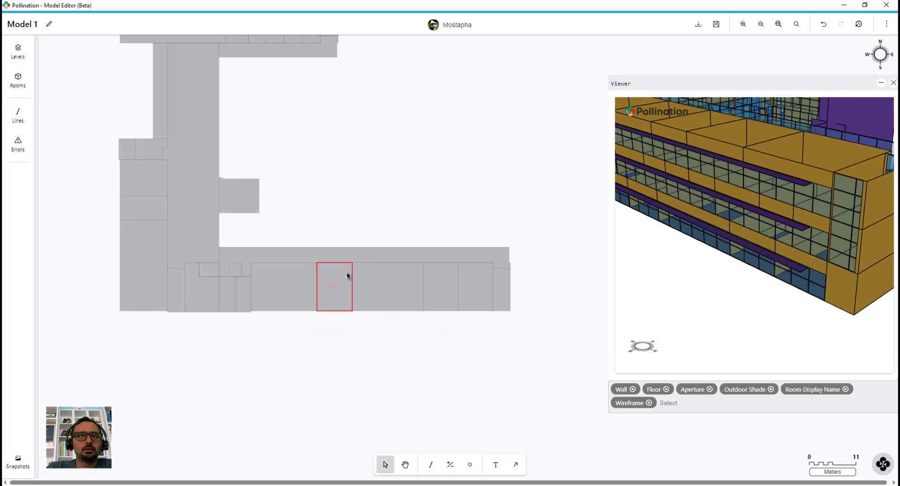
pyautogui.click(212, 288)
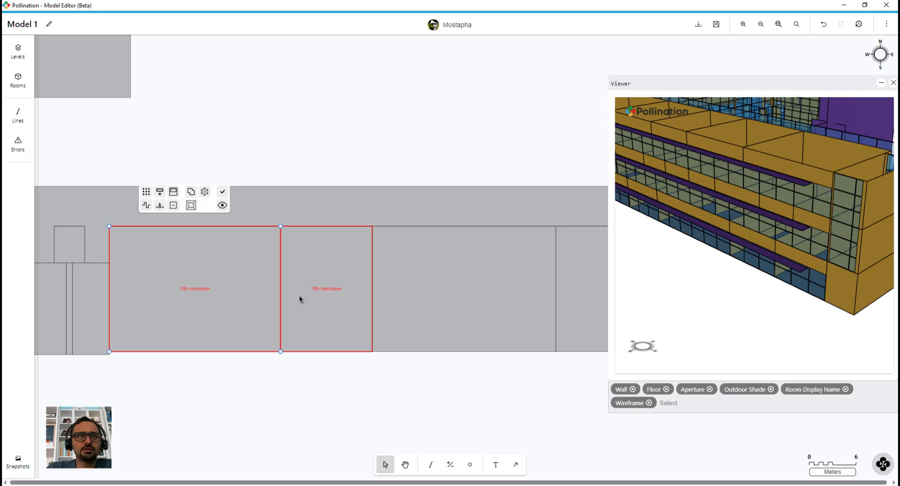
pyautogui.keyDown('shift'); pyautogui.click(299, 294); pyautogui.keyUp('shift')
pyautogui.keyDown('shift'); pyautogui.click(496, 294); pyautogui.keyUp('shift')
pyautogui.keyDown('shift'); pyautogui.click(581, 291); pyautogui.keyUp('shift')
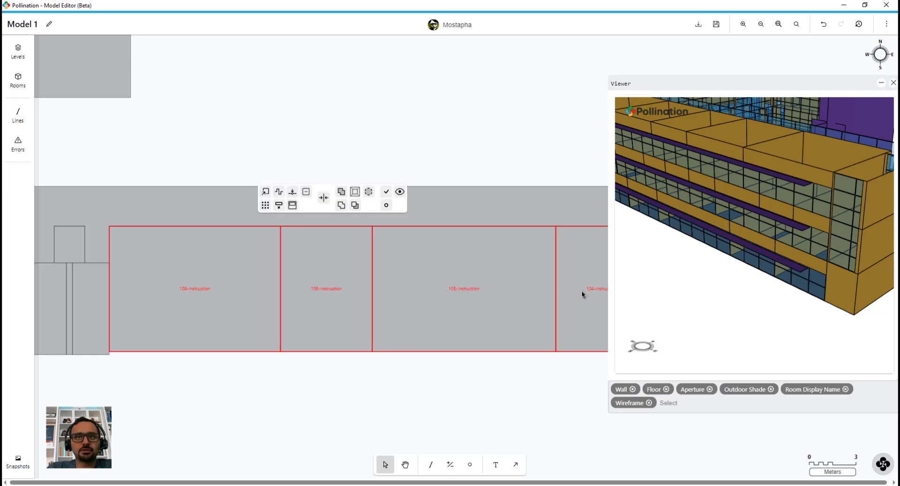
pyautogui.moveTo(512, 375); pyautogui.dragTo(401, 320, button='middle')
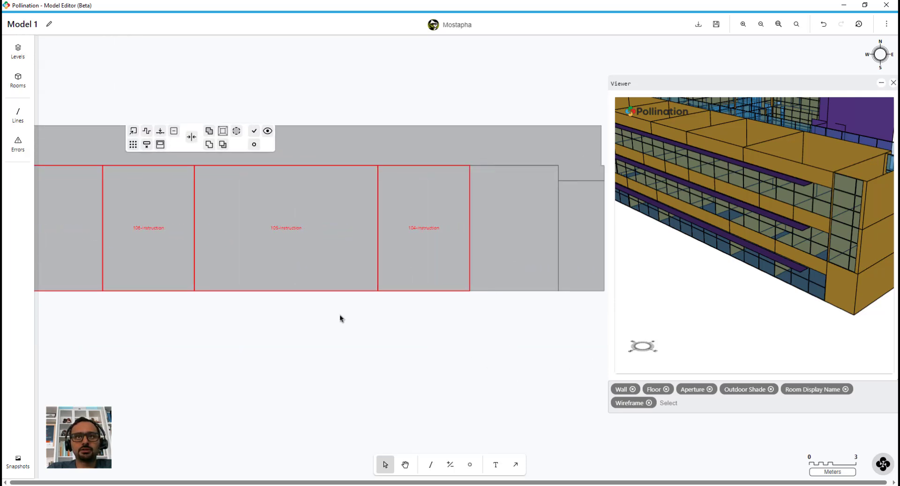
pyautogui.click(465, 285)
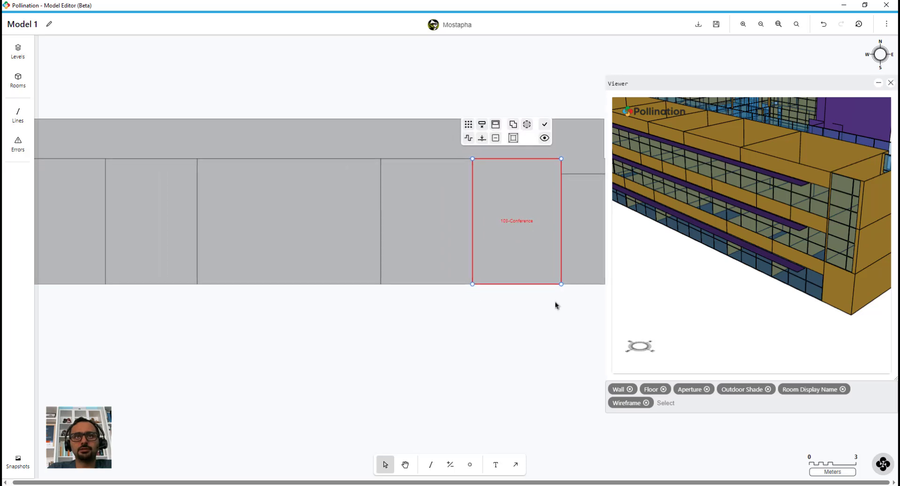
pyautogui.scroll(-3, 555, 305)
pyautogui.moveTo(496, 345); pyautogui.dragTo(177, 226)
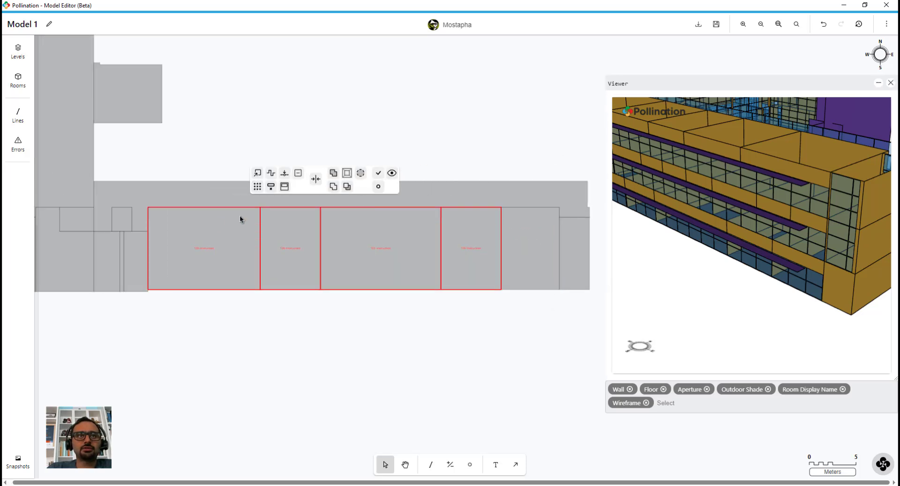
# Step: Run a 3D preview of just the four Instruction rooms and orbit to a top-down view
pyautogui.click(391, 174)
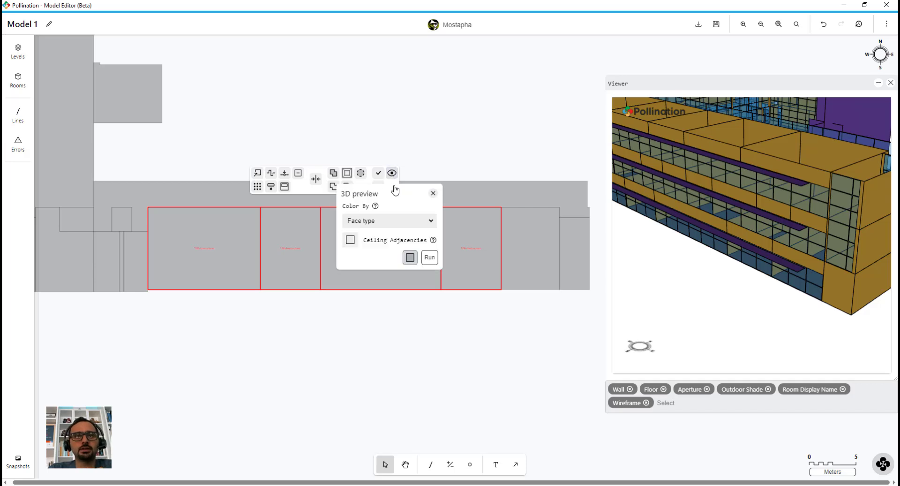
pyautogui.click(429, 258)
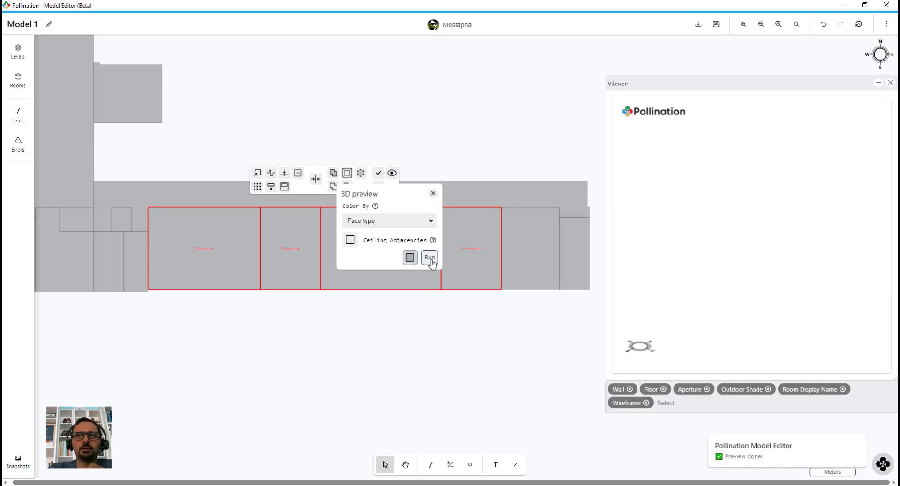
pyautogui.scroll(5, 717, 269)
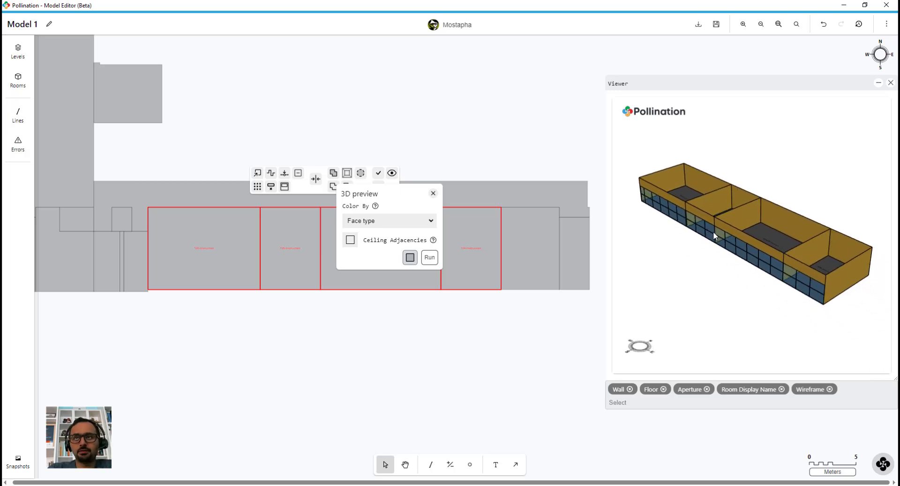
pyautogui.moveTo(713, 232); pyautogui.dragTo(715, 250)
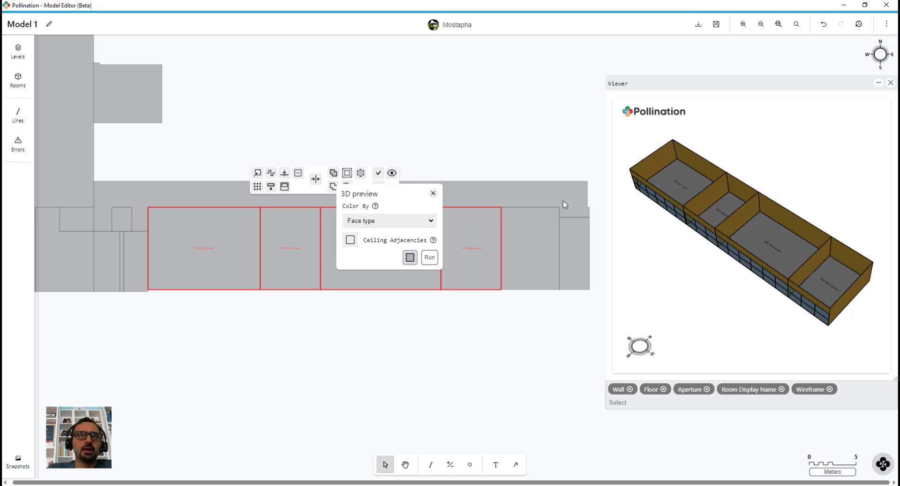
pyautogui.click(432, 194)
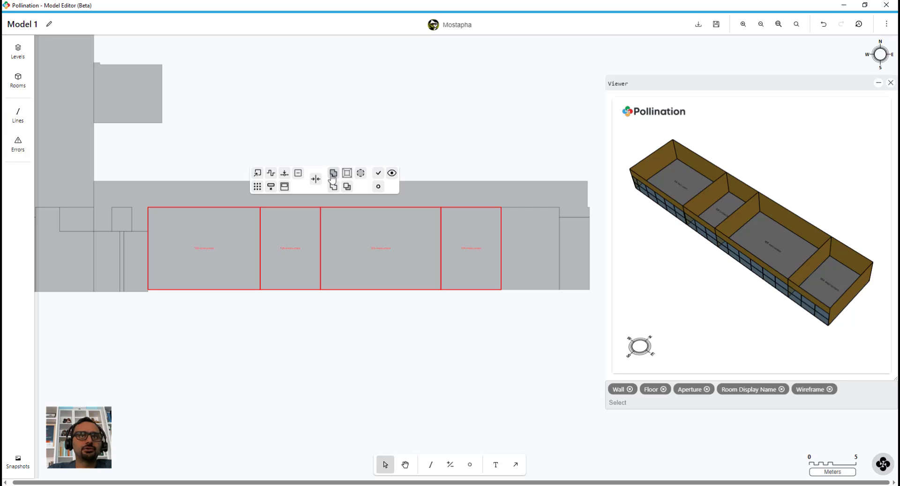
# Step: Merge the four Instruction rooms with Merge Distance set to 0
pyautogui.click(333, 174)
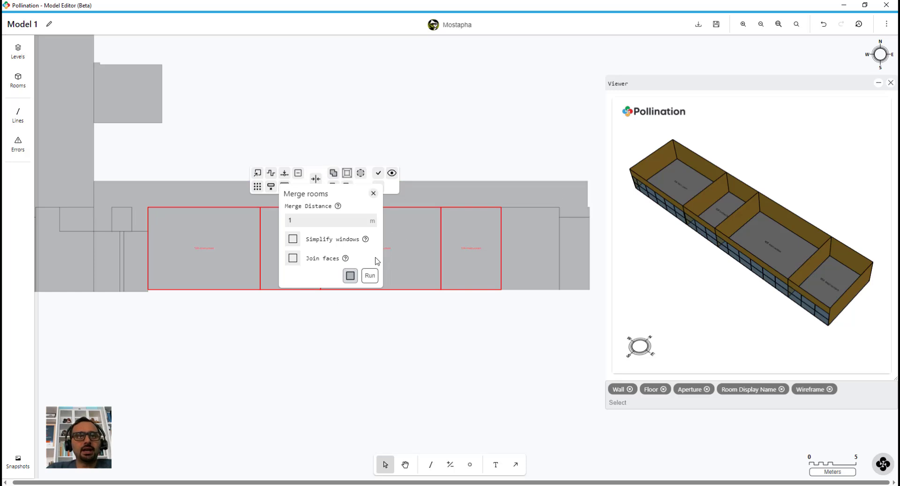
pyautogui.click(302, 218)
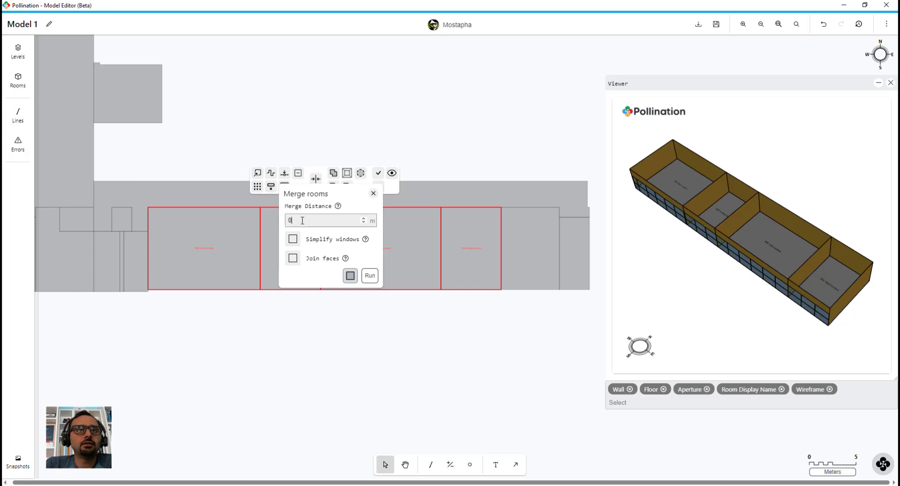
pyautogui.click(370, 276)
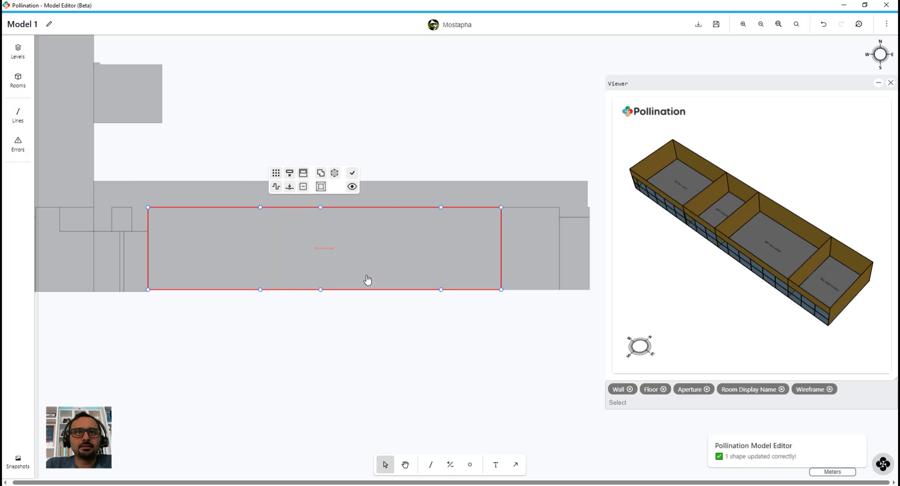
# Step: Reselect the merged room and preview it in 3D, orbiting to a low side view
pyautogui.click(485, 334)
pyautogui.moveTo(478, 356); pyautogui.dragTo(273, 227)
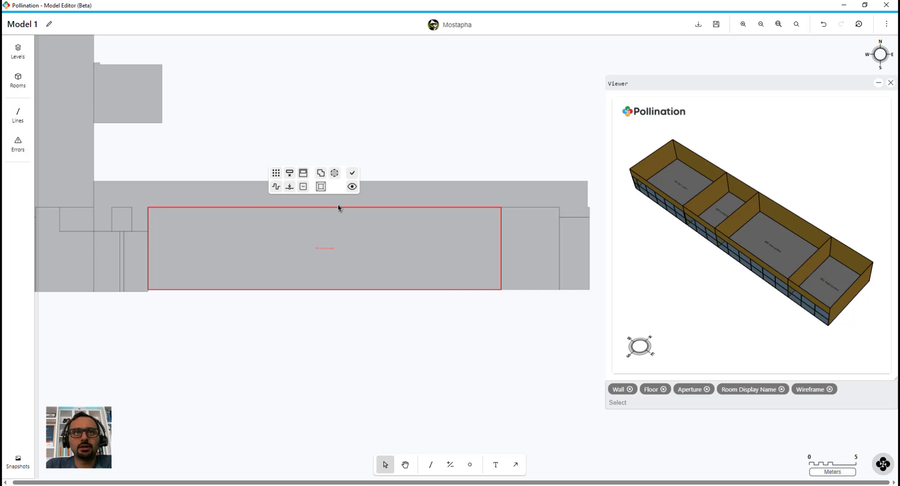
pyautogui.click(352, 188)
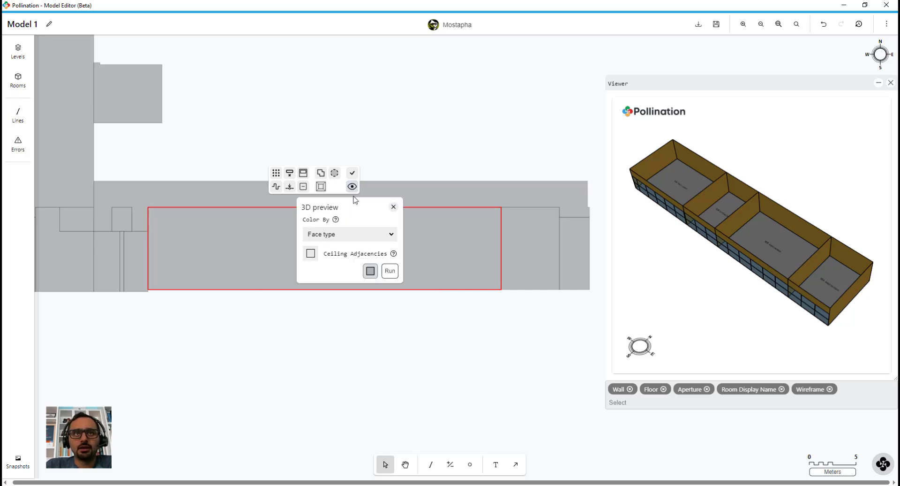
pyautogui.click(389, 271)
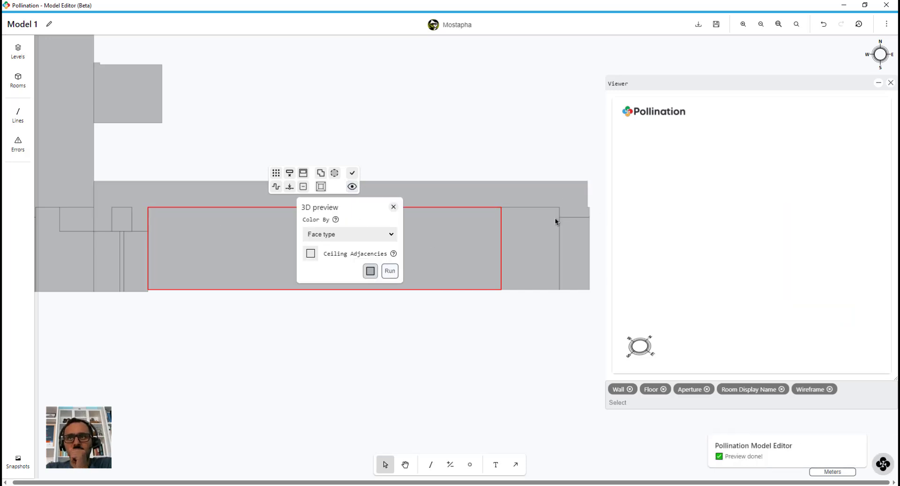
pyautogui.scroll(2, 699, 257)
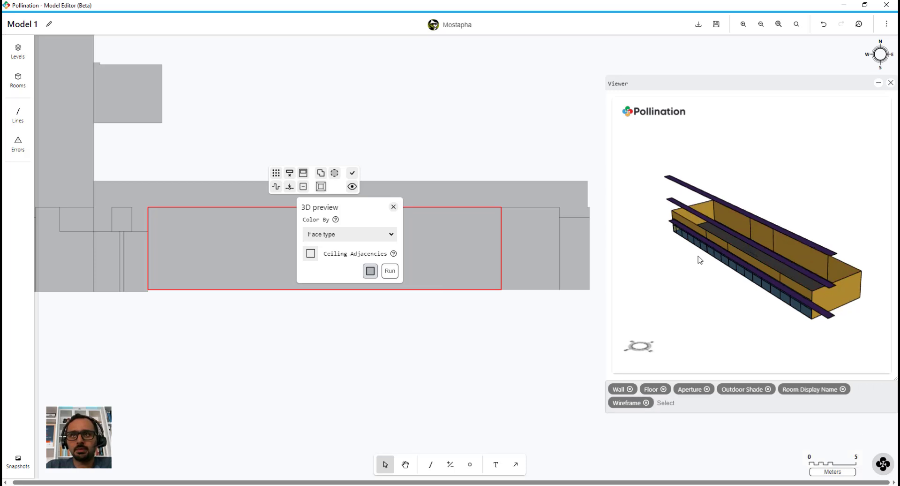
pyautogui.moveTo(725, 298); pyautogui.dragTo(775, 285)
pyautogui.scroll(2, 800, 280)
pyautogui.scroll(-3, 683, 277)
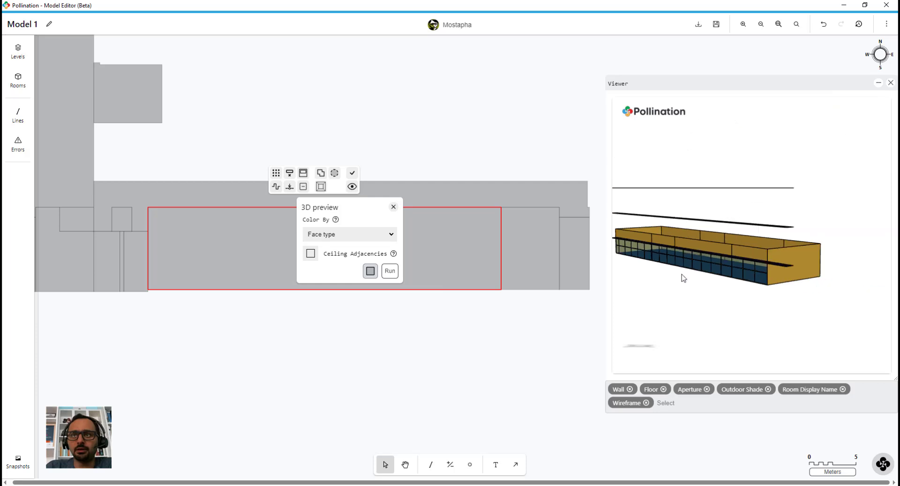
pyautogui.moveTo(683, 277); pyautogui.dragTo(639, 310)
# Step: Select the large merged room again, regenerate its 3D preview and orbit to inspect it
pyautogui.click(485, 103)
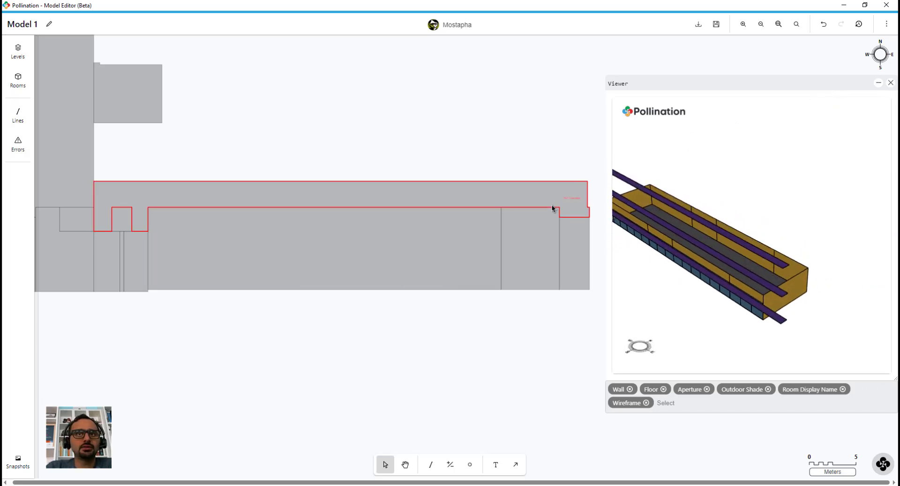
pyautogui.click(433, 249)
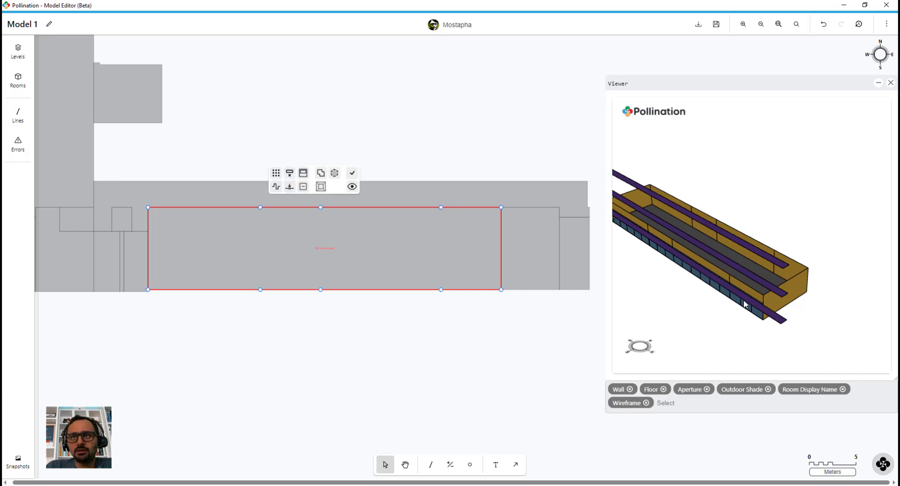
pyautogui.click(352, 186)
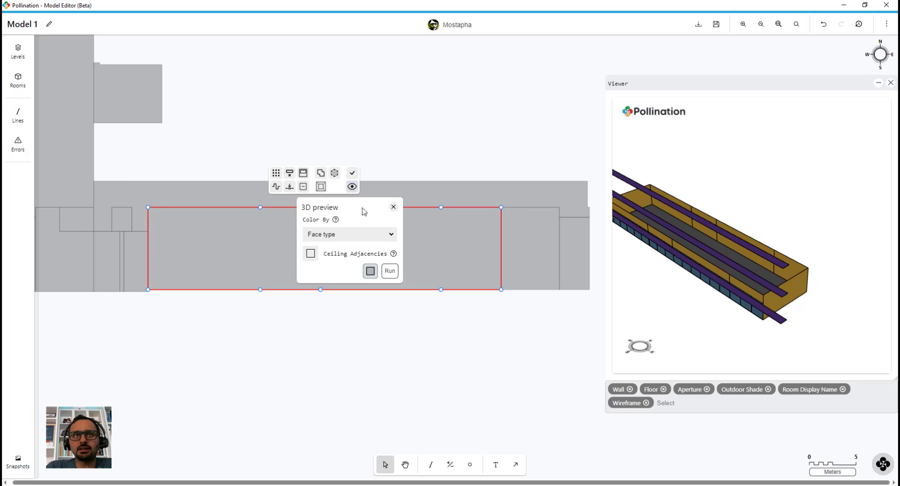
pyautogui.click(389, 271)
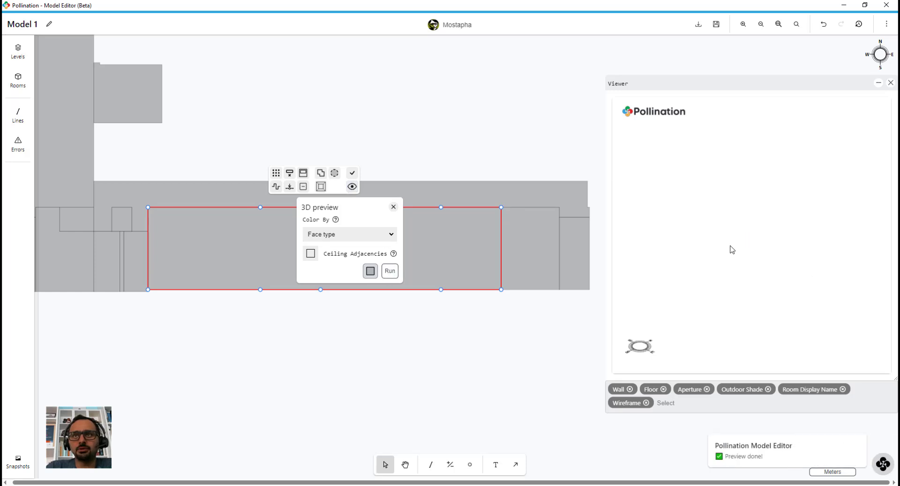
pyautogui.moveTo(750, 262); pyautogui.dragTo(818, 300)
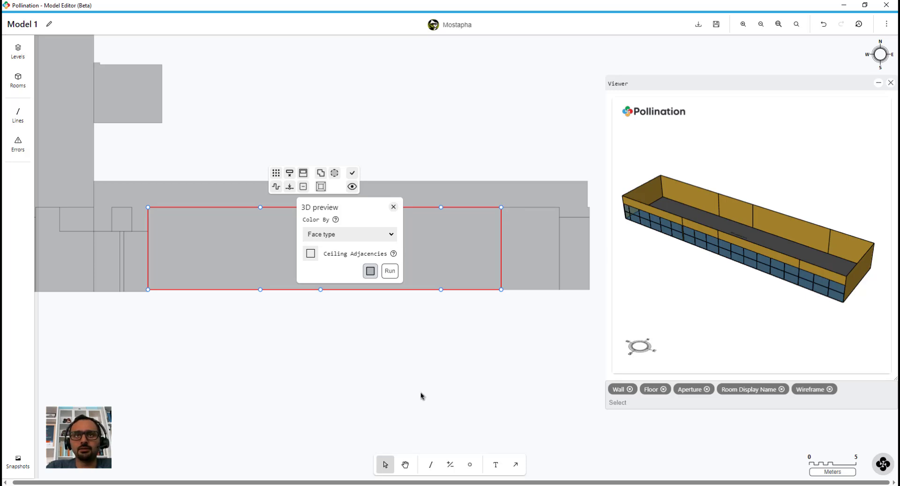
pyautogui.click(396, 337)
# Step: Undo the merge and select the four Instruction rooms again
pyautogui.hotkey('ctrl', 'z')
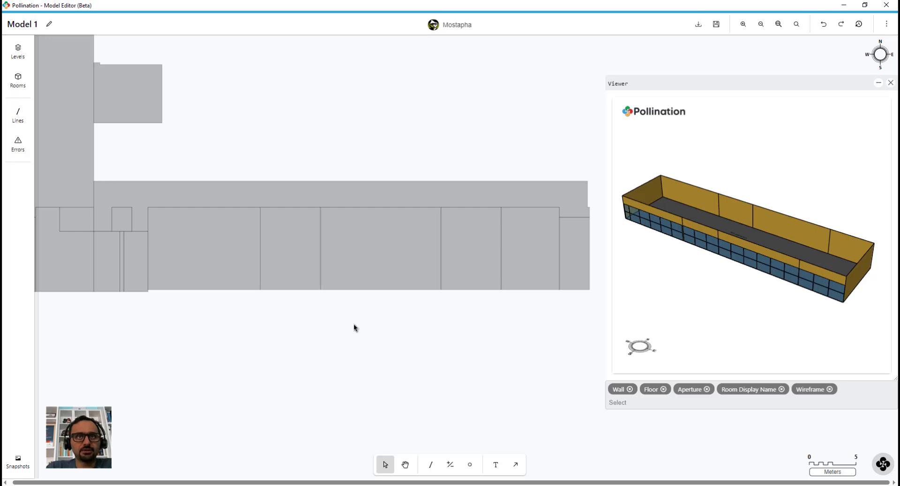
pyautogui.click(468, 252)
pyautogui.keyDown('shift'); pyautogui.click(379, 251); pyautogui.keyUp('shift')
pyautogui.keyDown('shift'); pyautogui.click(297, 249); pyautogui.keyUp('shift')
pyautogui.keyDown('shift'); pyautogui.click(230, 247); pyautogui.keyUp('shift')
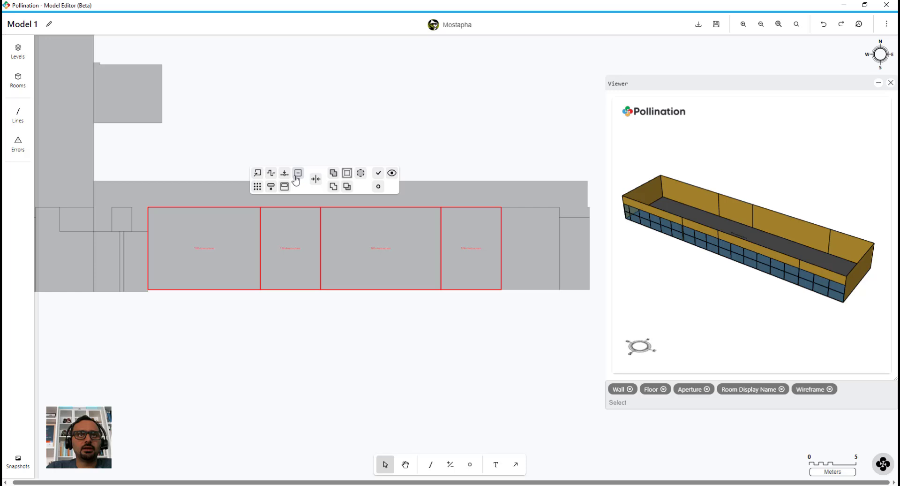
# Step: Merge them with Simplify windows on and Join faces off, then preview the result in 3D
pyautogui.click(332, 173)
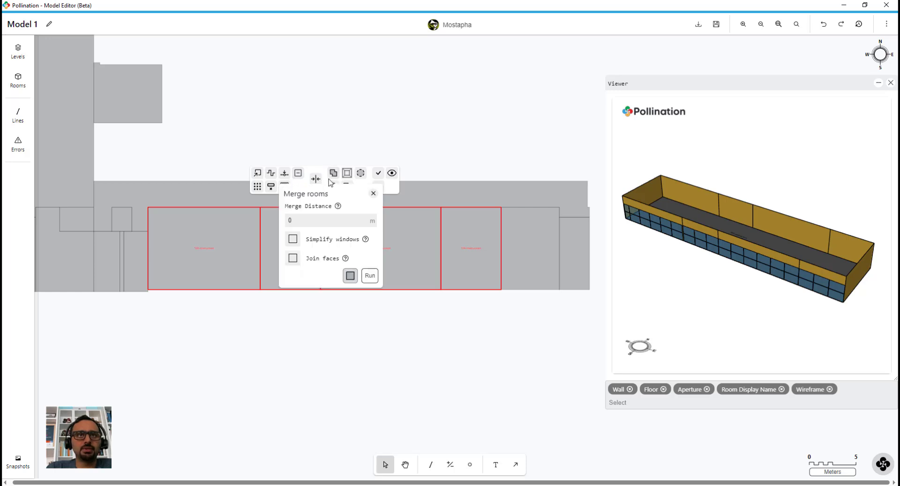
pyautogui.click(292, 258)
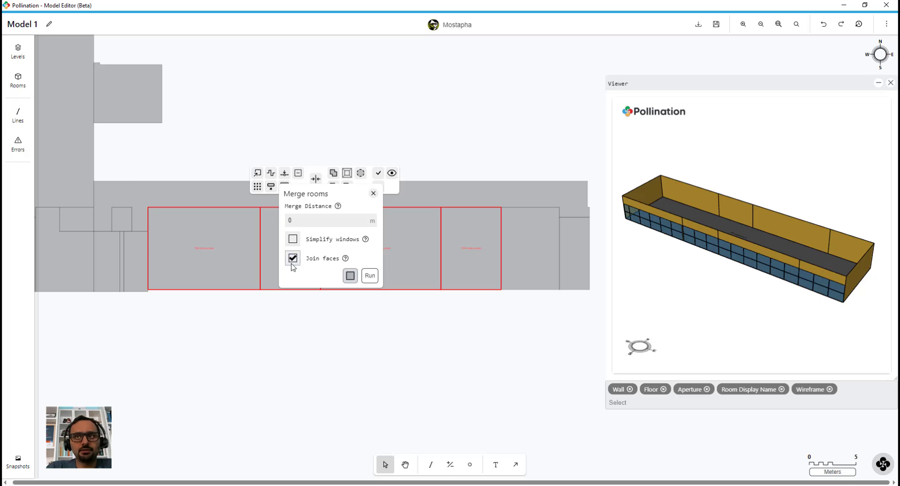
pyautogui.click(293, 238)
pyautogui.click(293, 258)
pyautogui.click(372, 277)
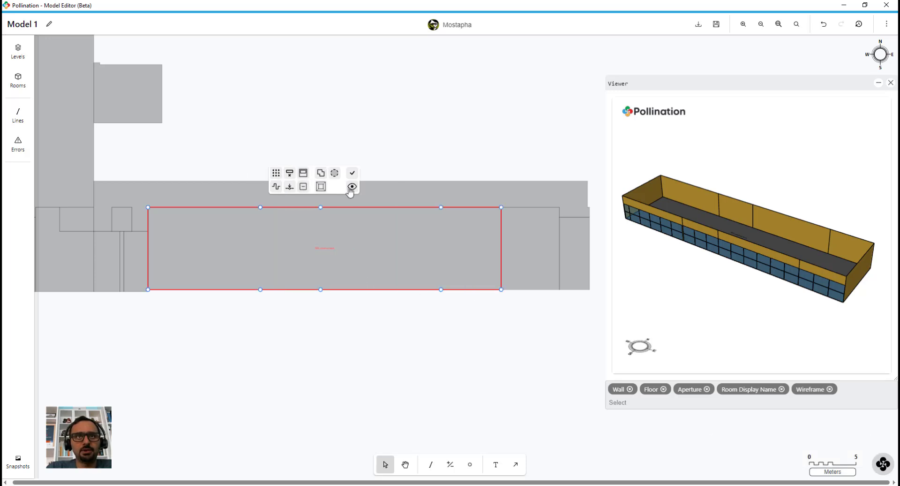
pyautogui.click(352, 186)
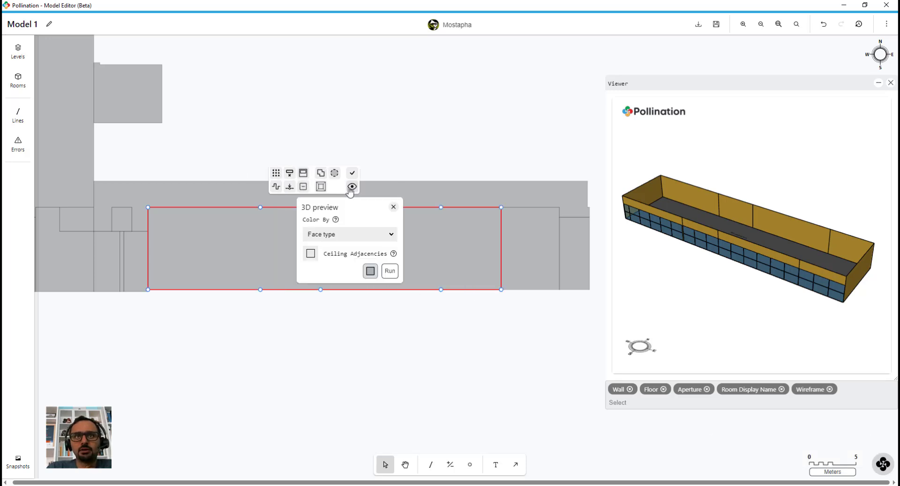
pyautogui.click(390, 272)
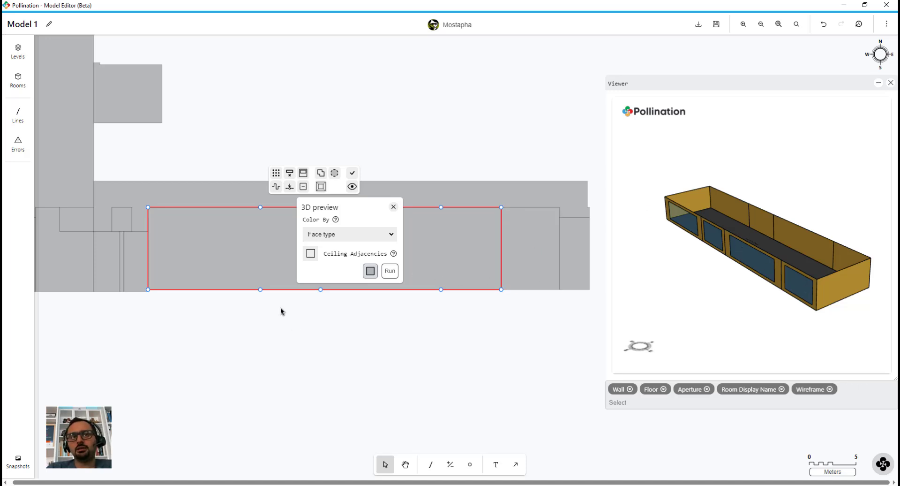
# Step: Deselect, undo the merge and reselect the four separate Instruction rooms
pyautogui.click(421, 401)
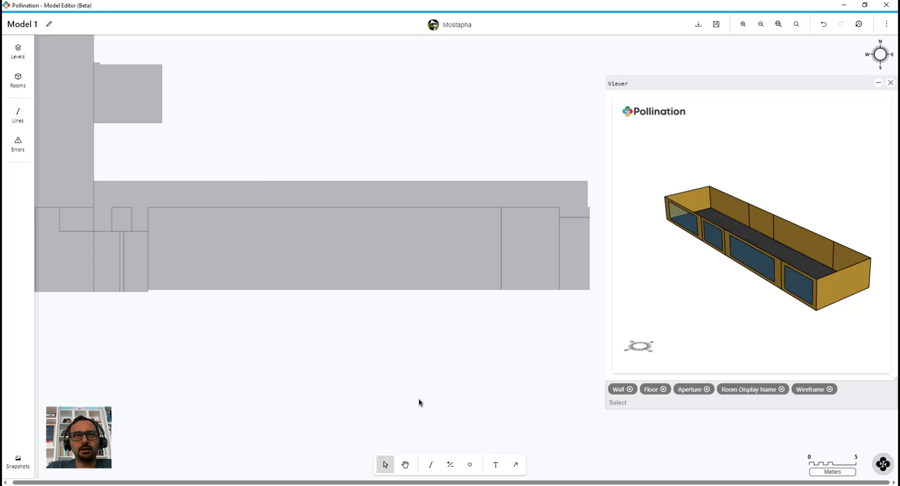
pyautogui.hotkey('ctrl', 'z')
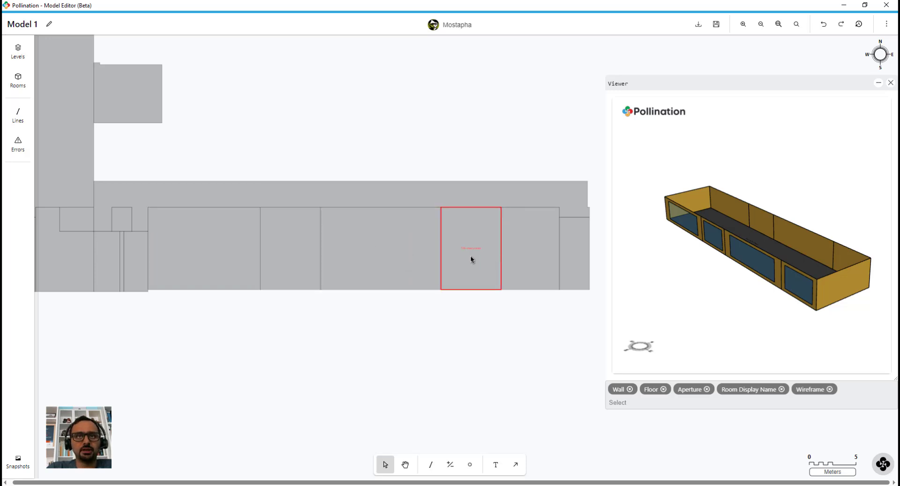
pyautogui.click(471, 255)
pyautogui.keyDown('shift'); pyautogui.click(386, 248); pyautogui.keyUp('shift')
pyautogui.keyDown('shift'); pyautogui.click(283, 254); pyautogui.keyUp('shift')
pyautogui.keyDown('shift'); pyautogui.click(211, 249); pyautogui.keyUp('shift')
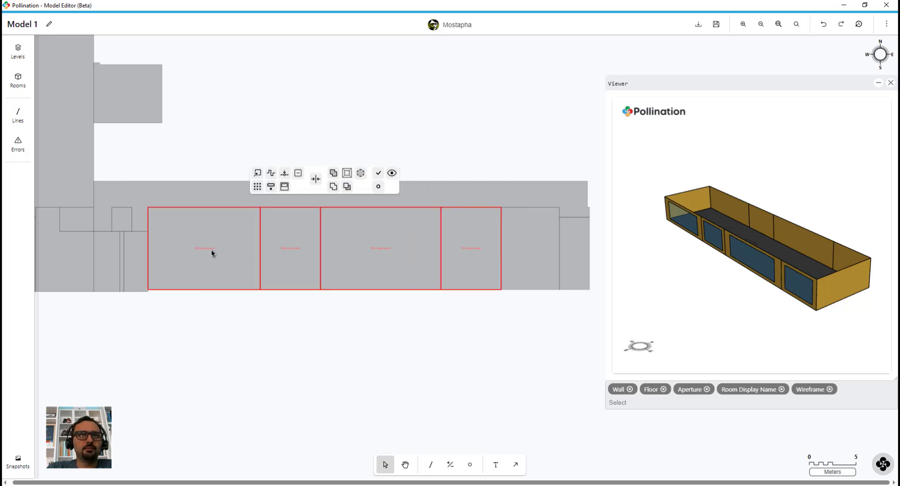
# Step: Remerge them with Join faces and Simplify windows on, then preview the long window wall
pyautogui.click(333, 172)
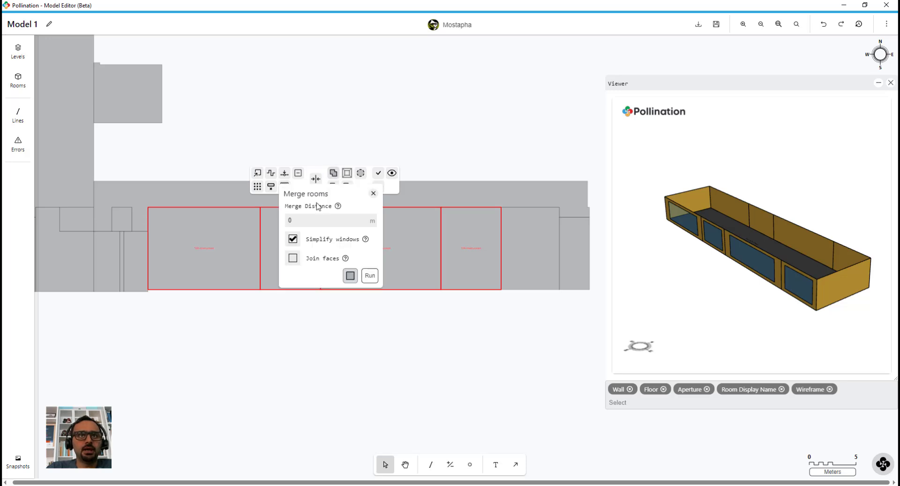
pyautogui.click(293, 258)
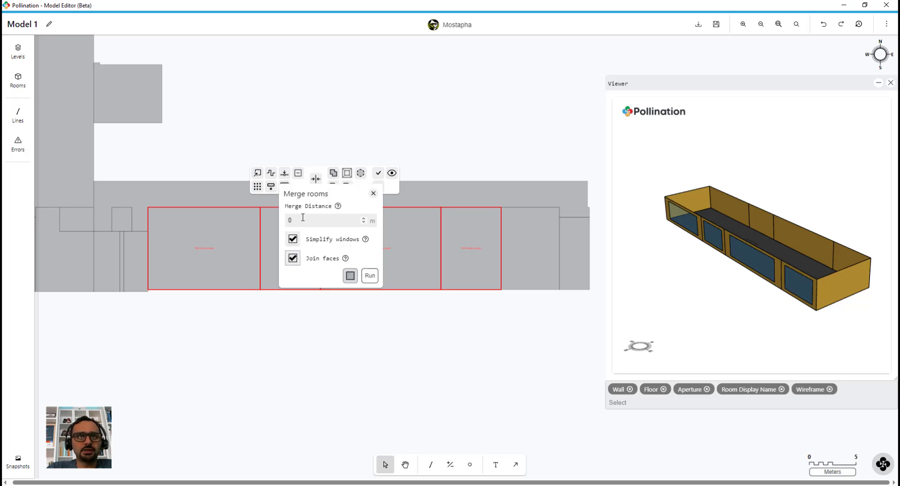
pyautogui.click(370, 276)
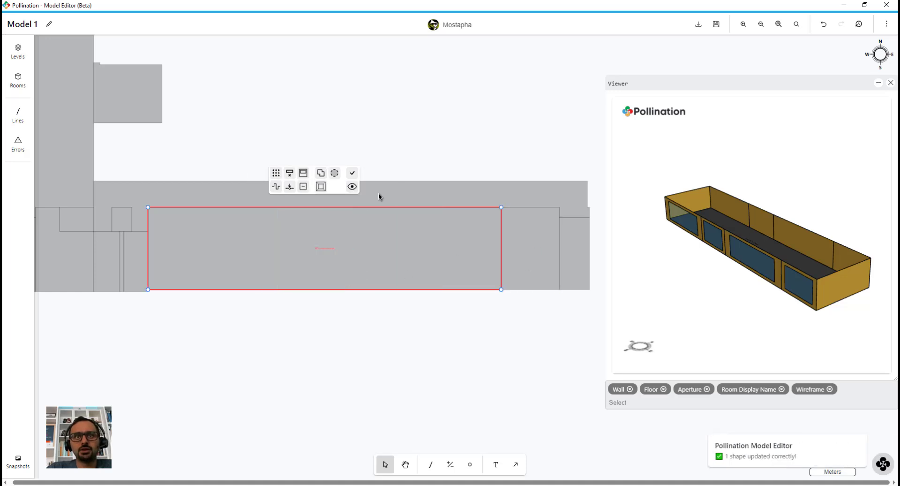
pyautogui.click(352, 187)
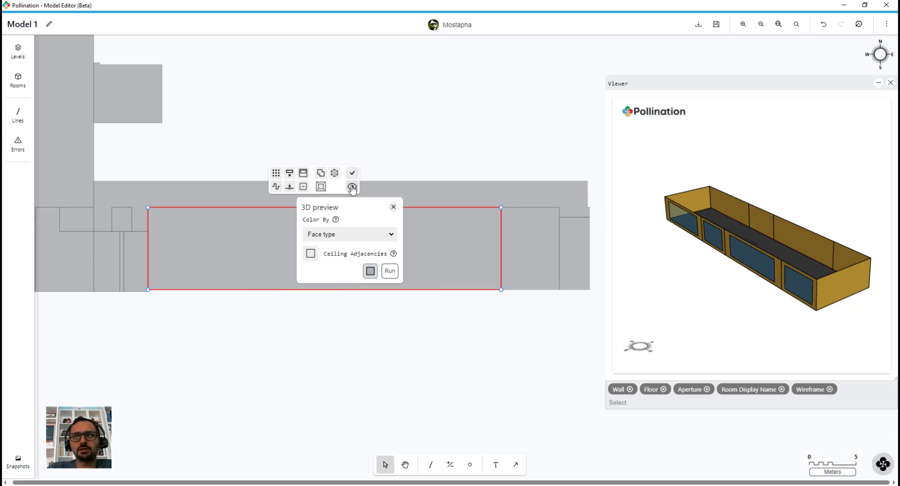
pyautogui.click(393, 273)
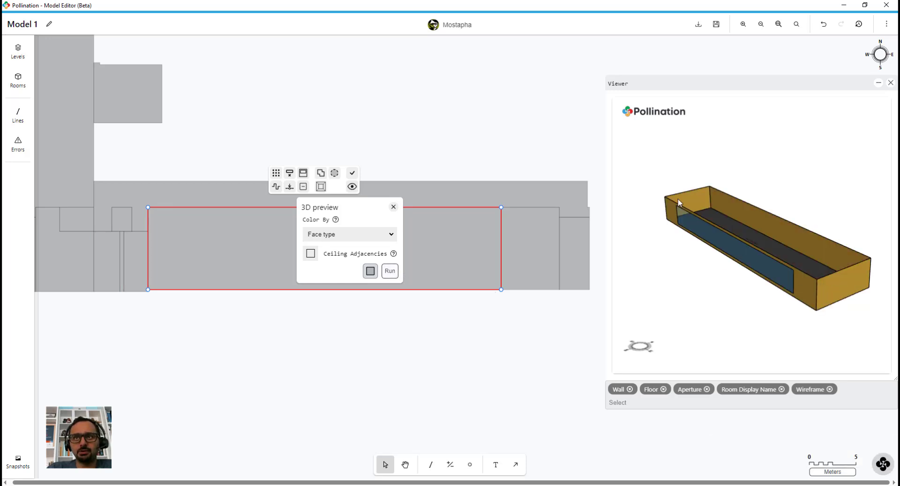
pyautogui.moveTo(721, 283); pyautogui.dragTo(769, 300)
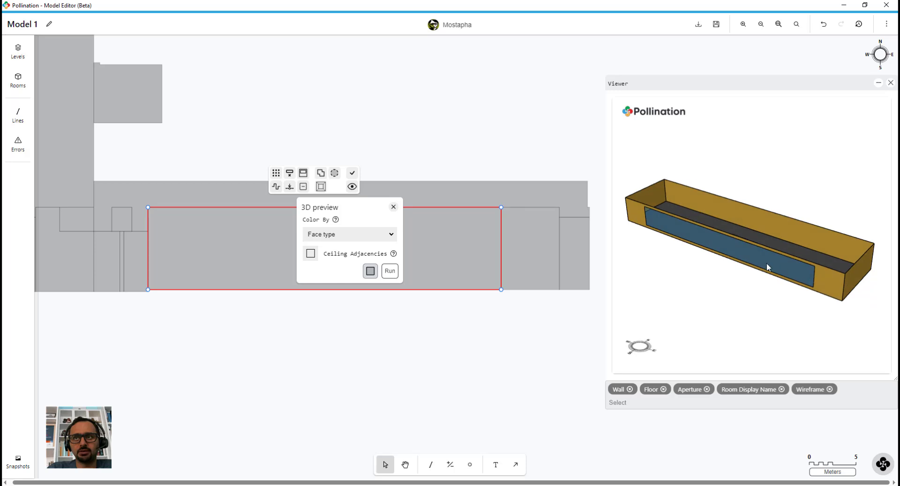
pyautogui.click(288, 342)
# Step: Preview the top-left room in 3D and zoom in on its glazed window panes
pyautogui.scroll(-4, 428, 387)
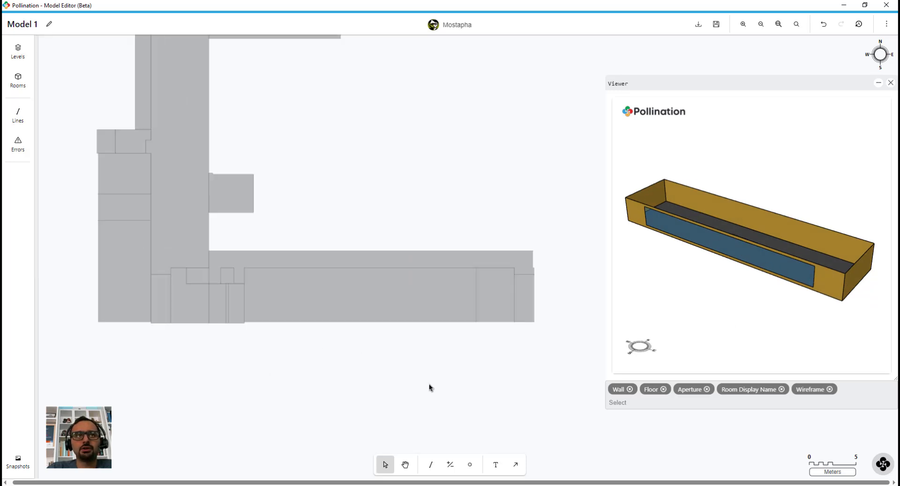
pyautogui.click(249, 121)
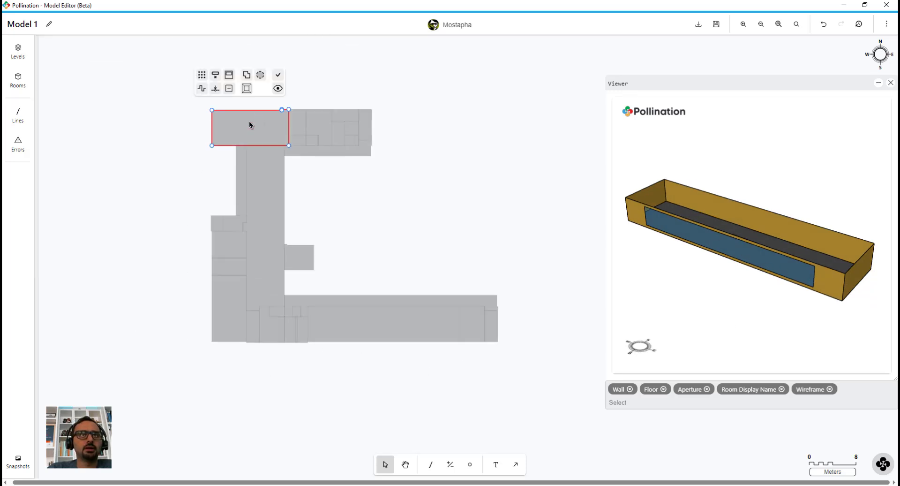
pyautogui.click(278, 88)
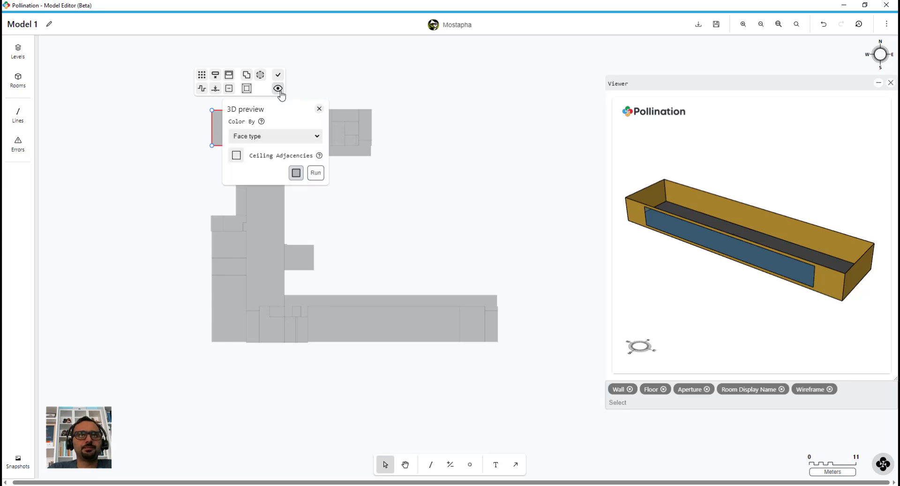
pyautogui.click(315, 174)
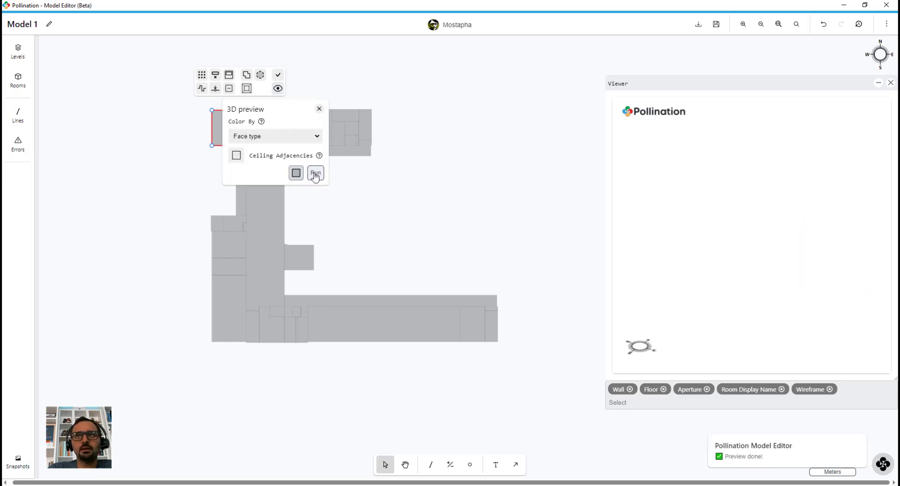
pyautogui.scroll(5, 764, 281)
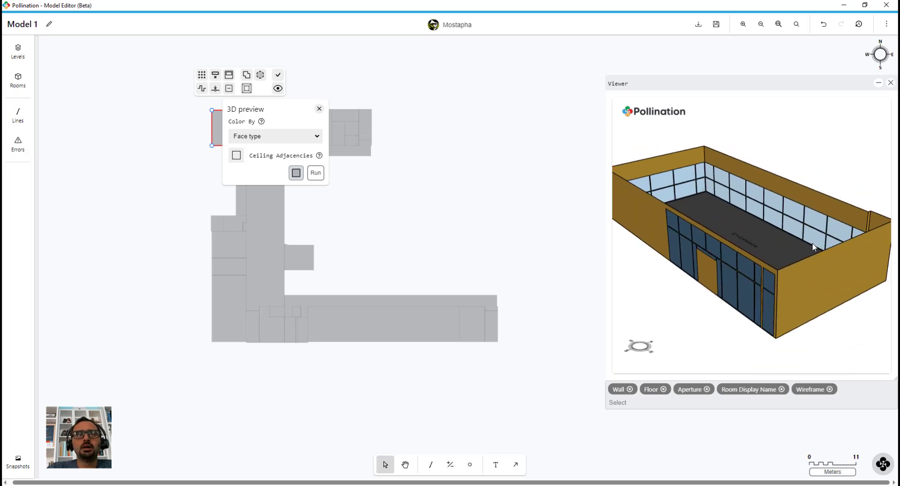
pyautogui.click(401, 235)
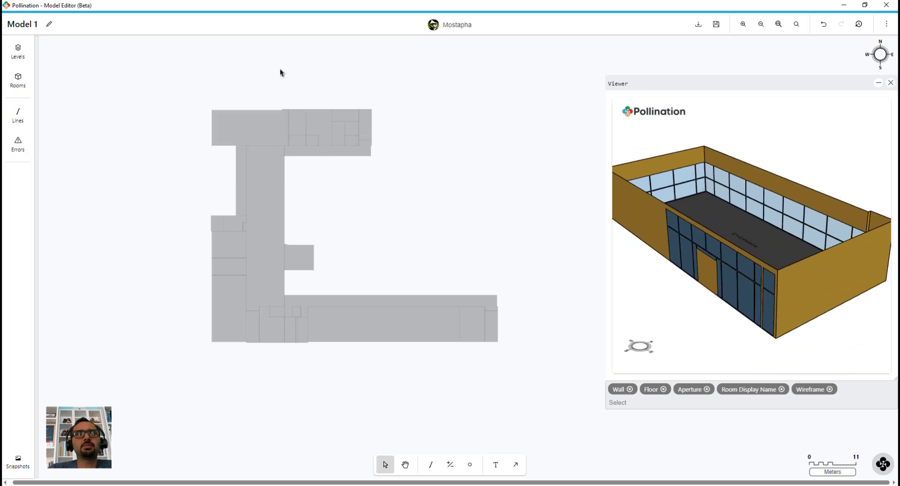
pyautogui.scroll(4, 244, 108)
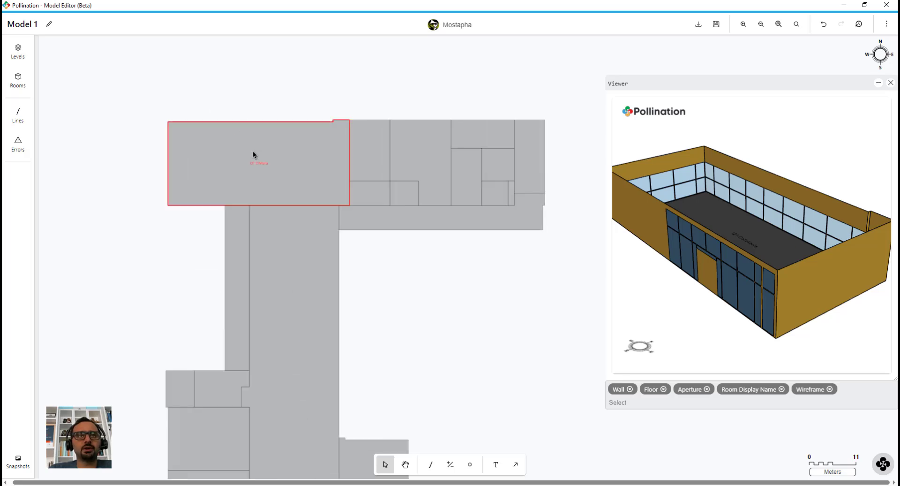
# Step: Simplify the cafeteria's windows with a 0.6 m merge distance, leaving Single Window off
pyautogui.click(253, 155)
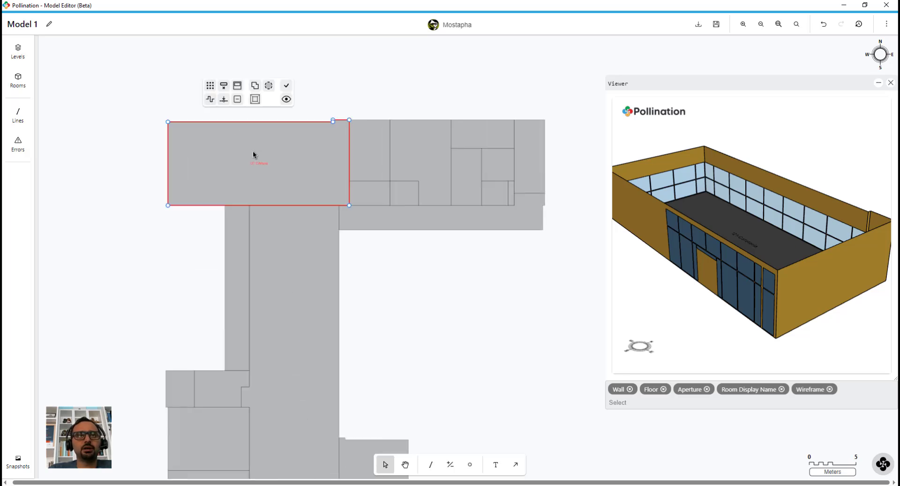
pyautogui.click(237, 100)
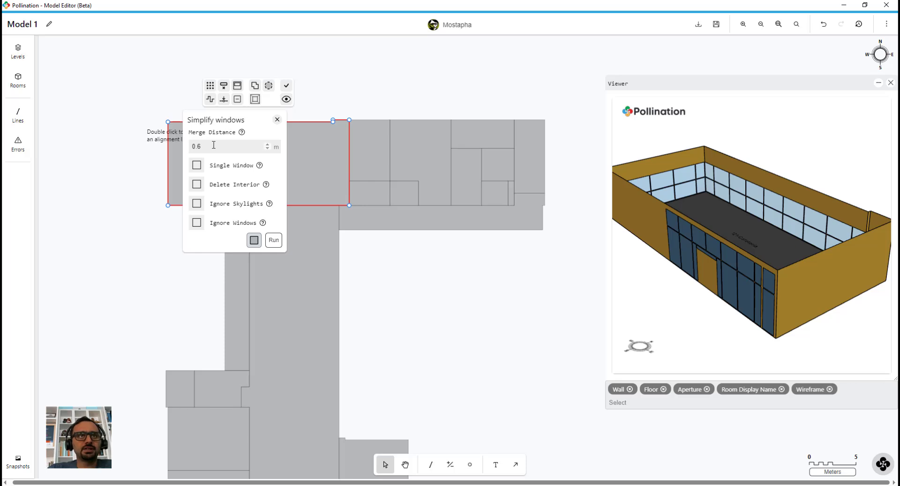
pyautogui.click(198, 167)
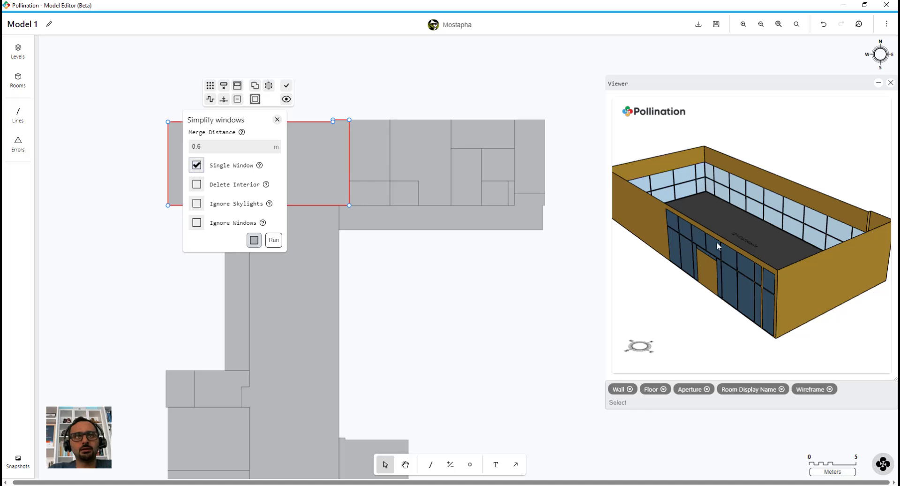
pyautogui.click(197, 165)
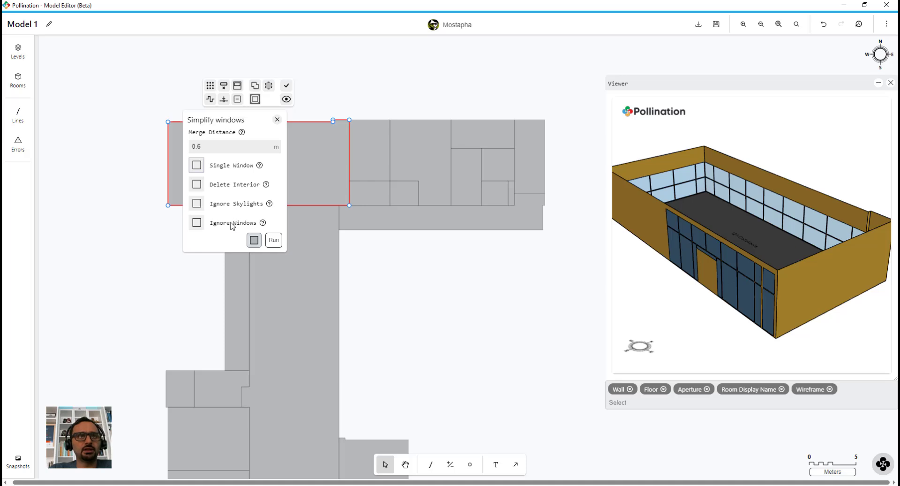
pyautogui.click(273, 239)
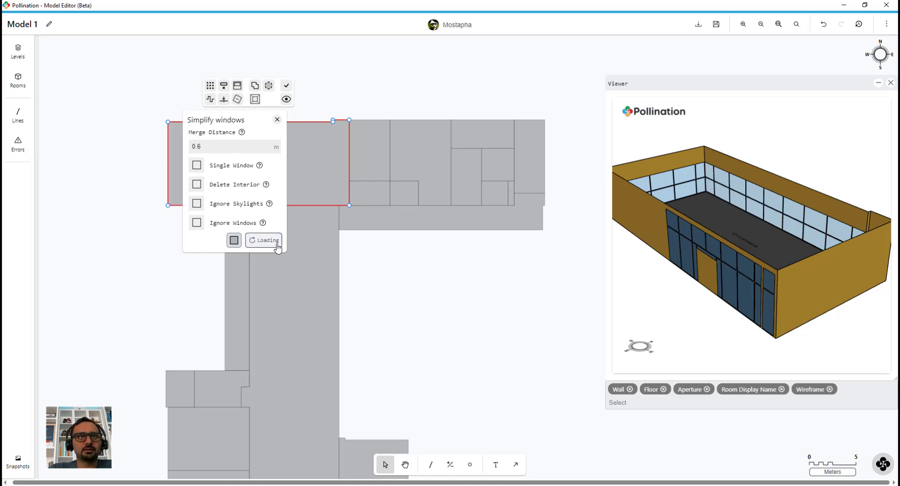
# Step: Refresh the cafeteria's 3D preview and zoom to check the single large panes
pyautogui.click(286, 98)
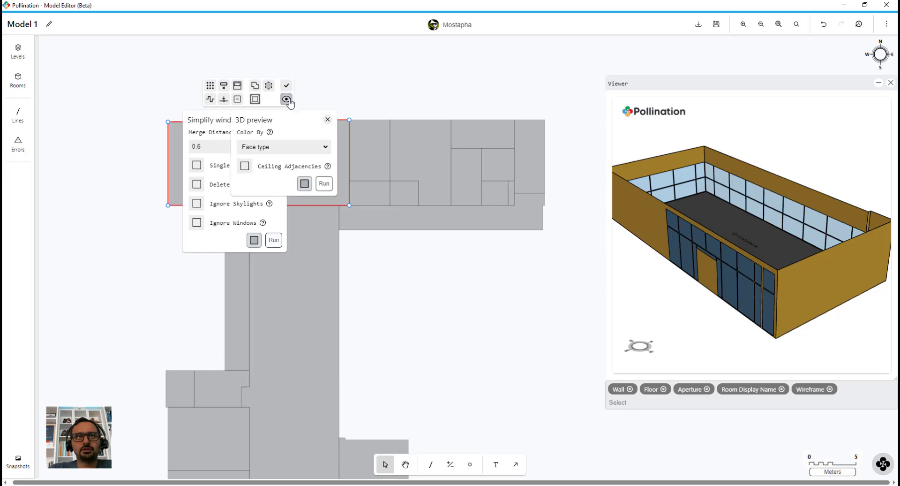
pyautogui.click(324, 188)
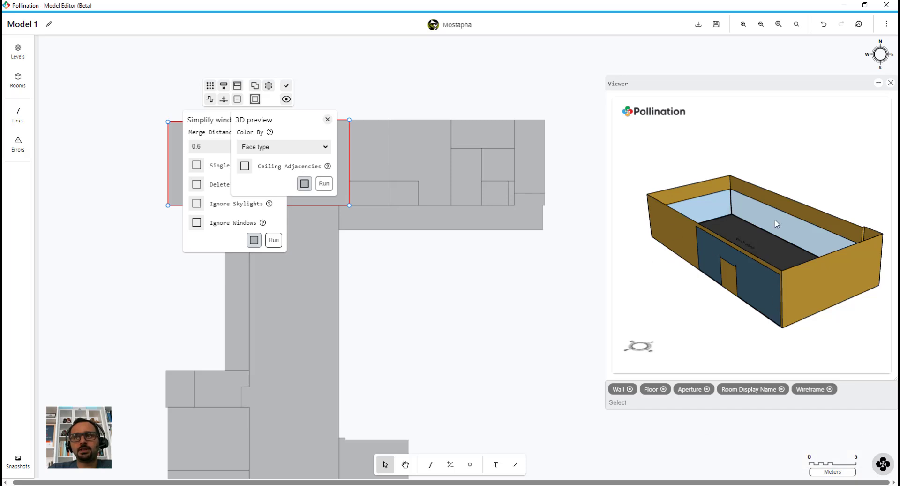
pyautogui.scroll(3, 779, 217)
pyautogui.scroll(-5, 816, 265)
pyautogui.scroll(5, 797, 242)
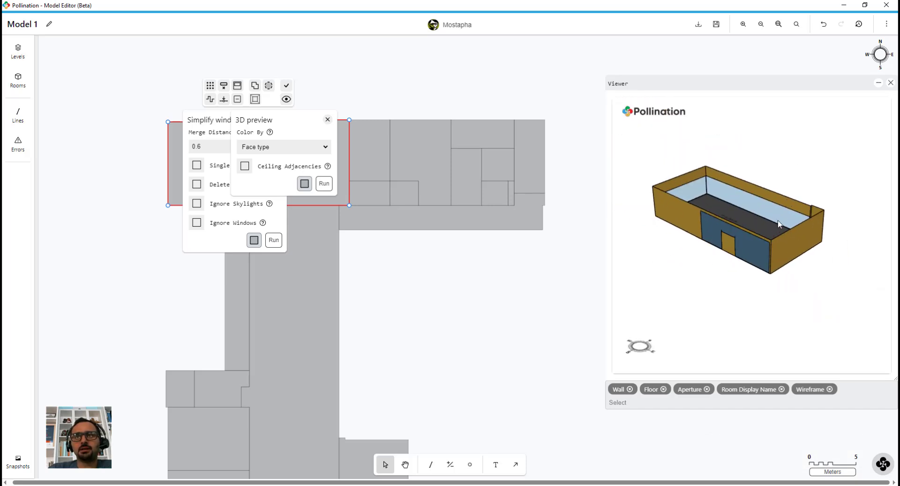
pyautogui.scroll(3, 682, 248)
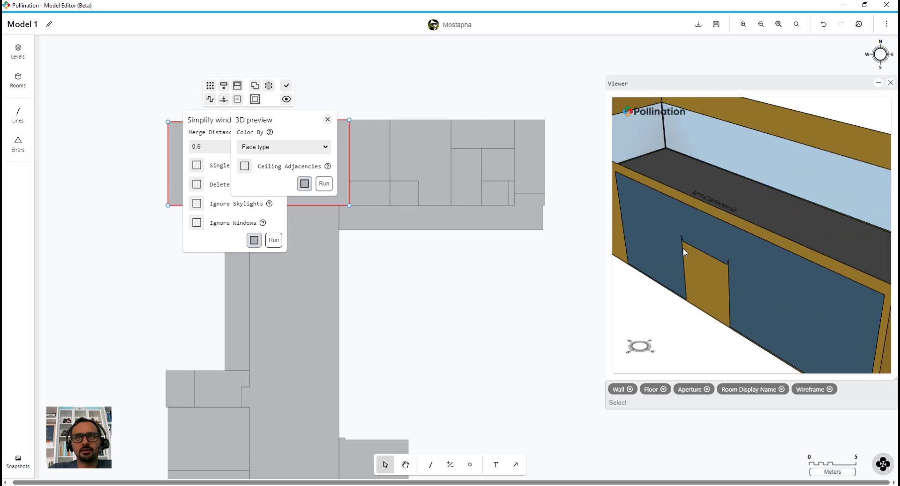
pyautogui.scroll(-3, 754, 245)
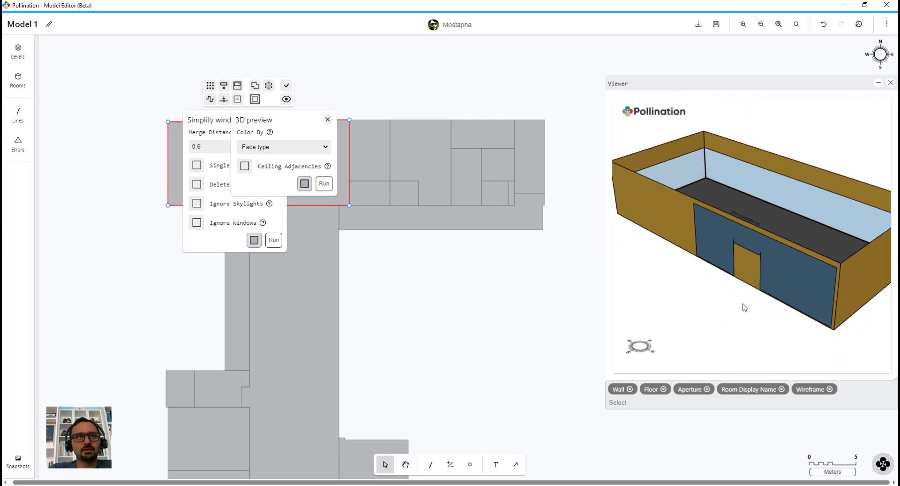
# Step: Rerun the cafeteria's 3D preview, which shows its original grid of many window panes, then reselect it
pyautogui.click(164, 78)
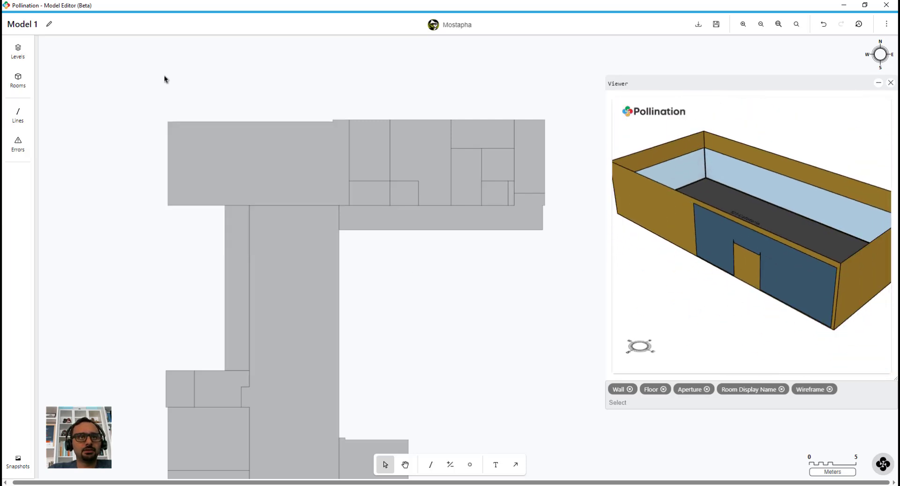
pyautogui.click(257, 143)
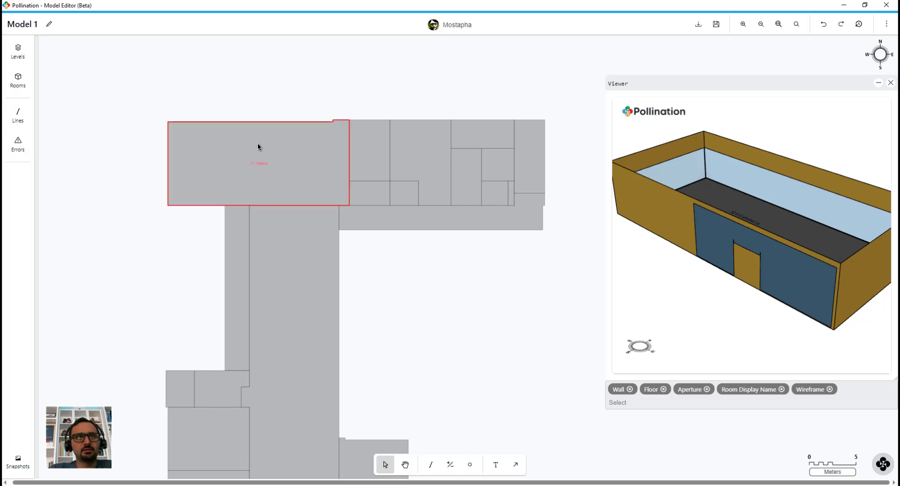
pyautogui.click(286, 100)
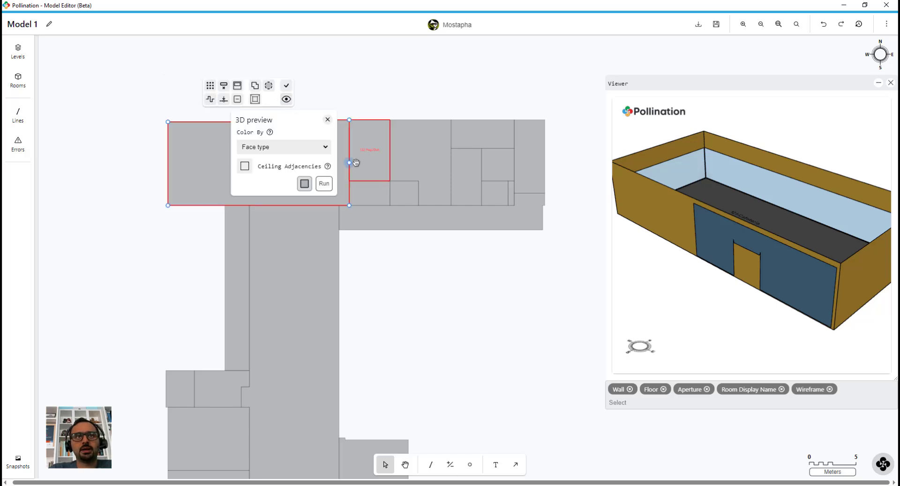
pyautogui.click(321, 186)
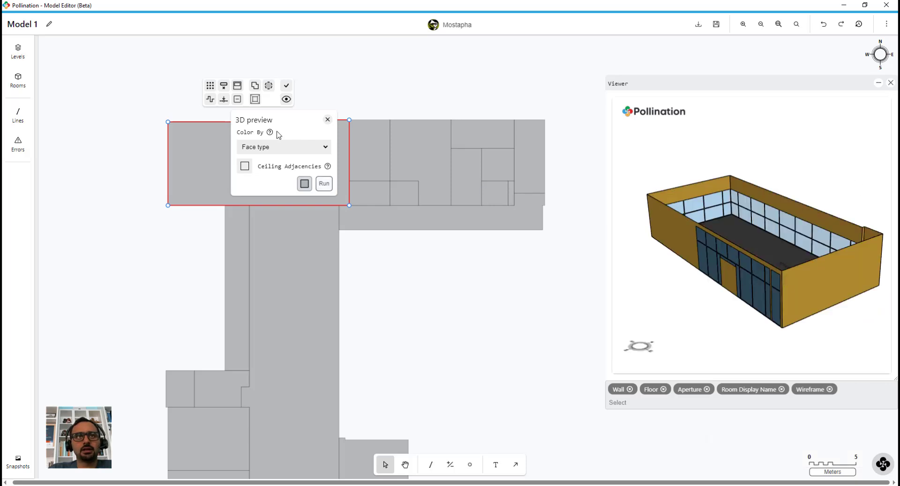
pyautogui.click(349, 54)
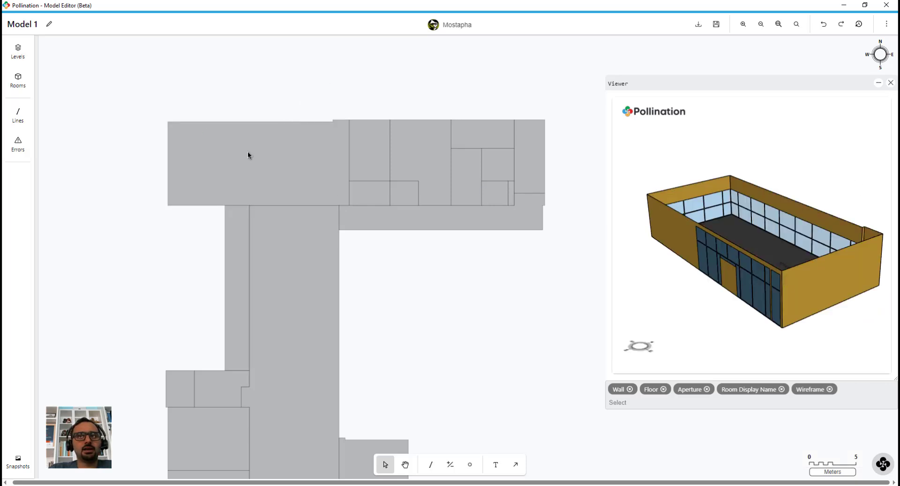
pyautogui.click(225, 142)
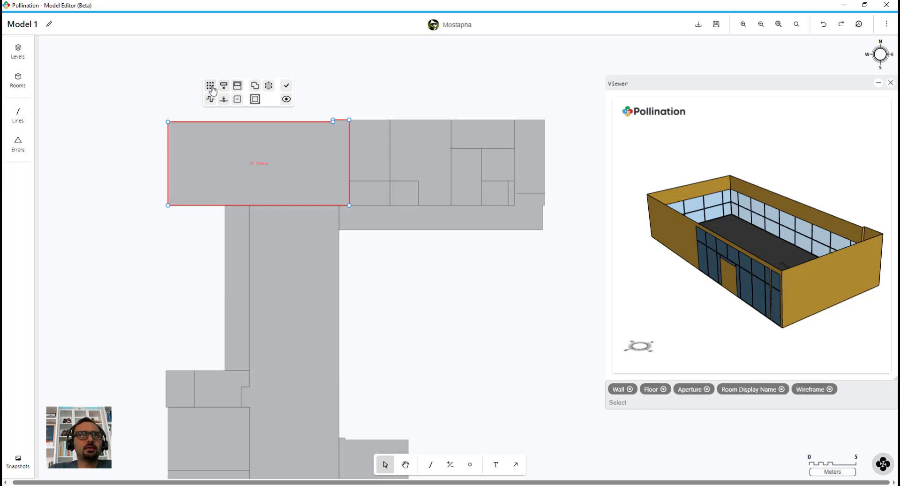
# Step: Simplify the cafeteria's windows with a 0.05 m merge distance
pyautogui.click(237, 99)
pyautogui.click(219, 144)
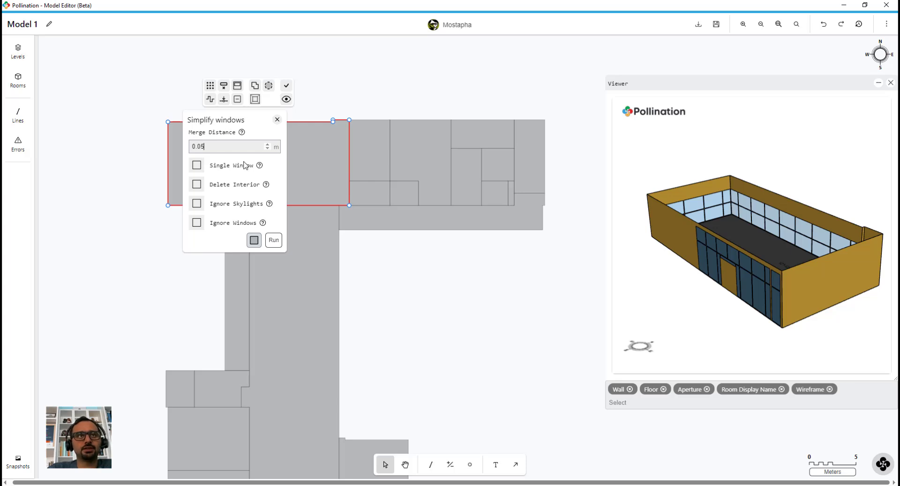
pyautogui.click(273, 240)
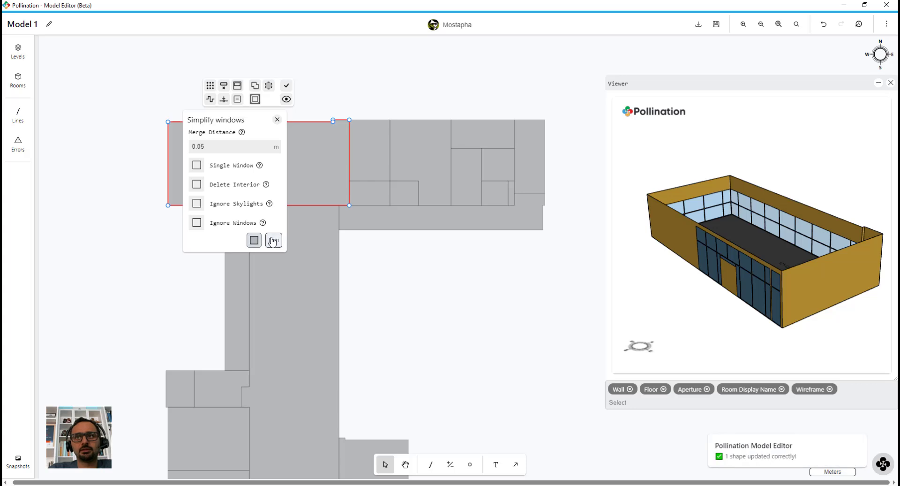
# Step: Regenerate the cafeteria's 3D preview and orbit to an exterior view of the glazed wall
pyautogui.click(287, 99)
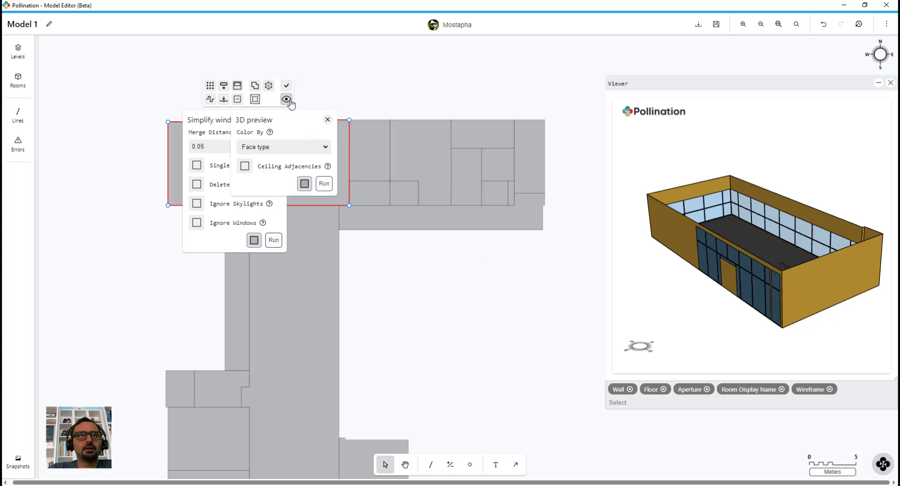
pyautogui.click(325, 183)
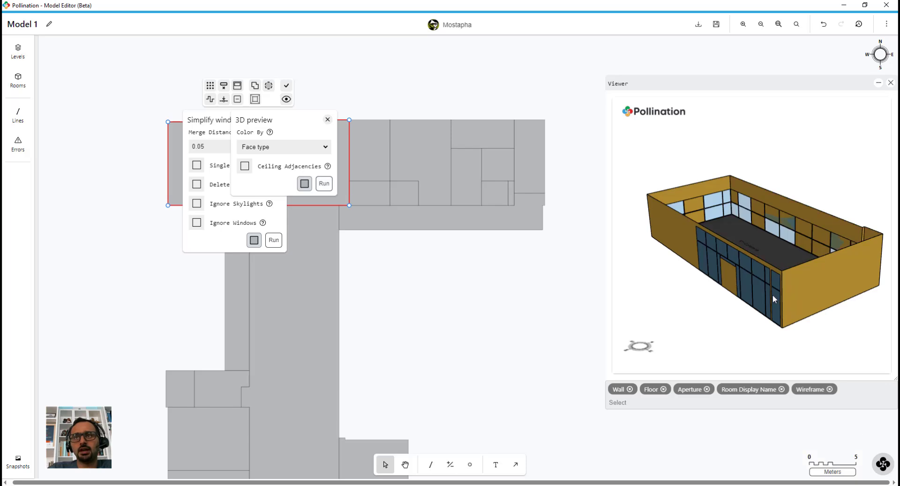
pyautogui.scroll(5, 679, 169)
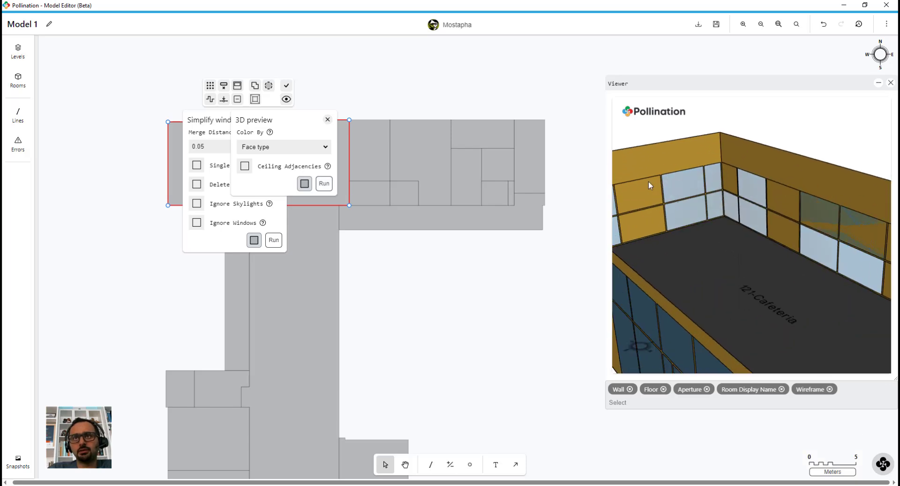
pyautogui.scroll(-5, 648, 185)
pyautogui.moveTo(750, 262); pyautogui.dragTo(774, 266)
pyautogui.scroll(5, 781, 252)
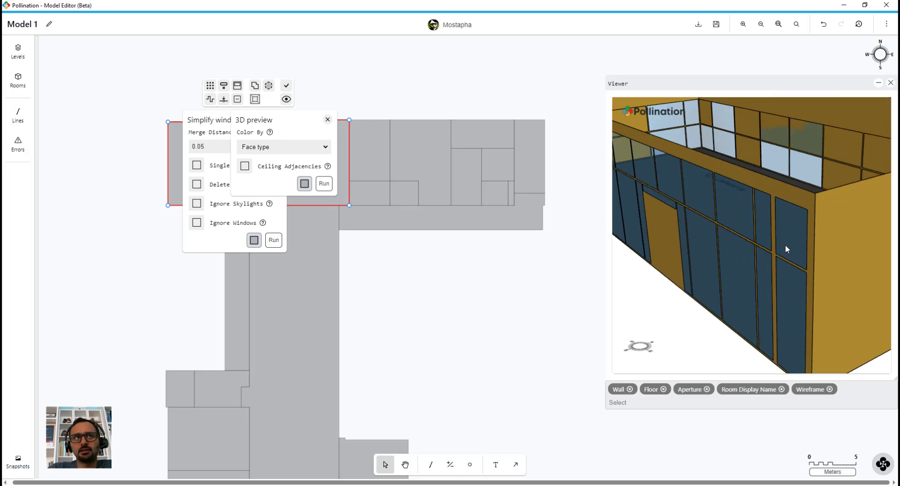
pyautogui.scroll(-5, 780, 246)
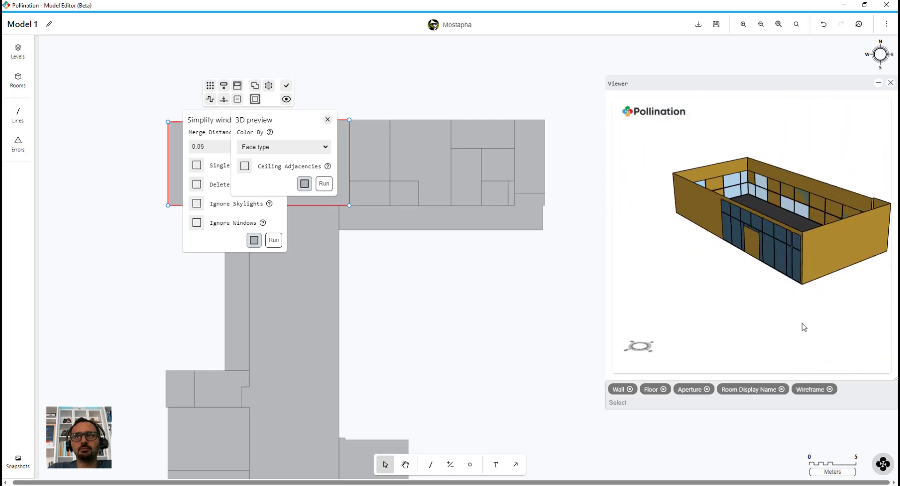
# Step: Change the merge distance's last digit to 1, then reselect the cafeteria room
pyautogui.press('BackSpace')
pyautogui.press('BackSpace')
pyautogui.write('1')
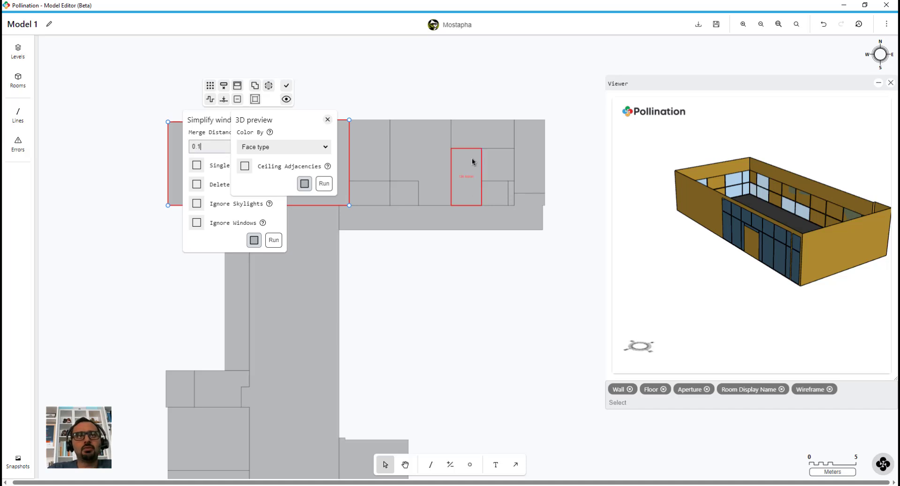
pyautogui.click(474, 72)
pyautogui.click(265, 142)
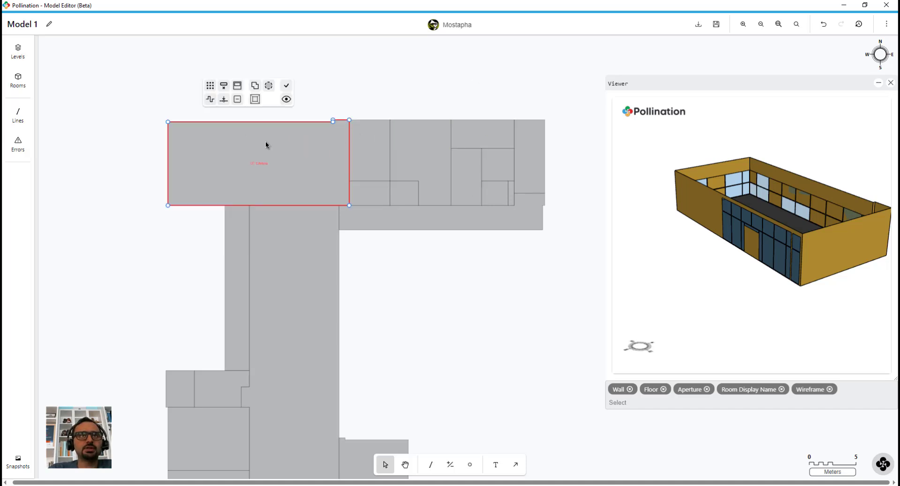
# Step: Simplify the cafeteria's windows with Single Window, leaving one window per wall
pyautogui.click(237, 88)
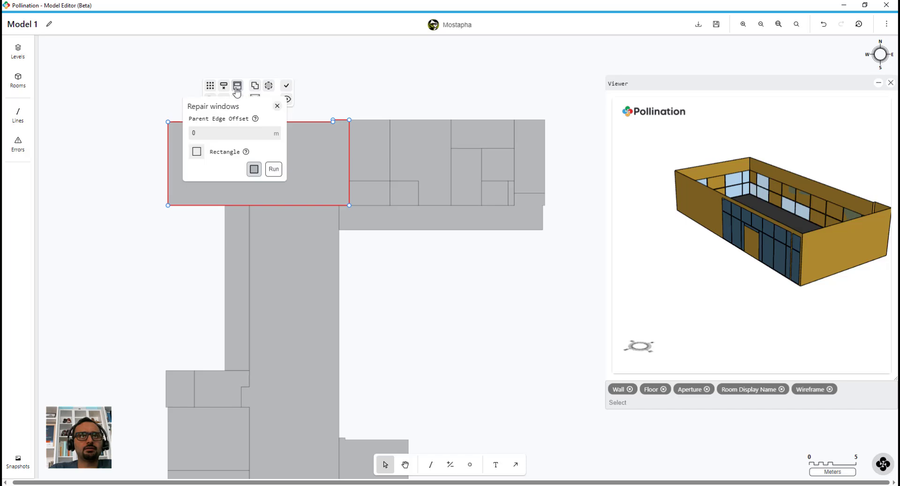
pyautogui.click(274, 169)
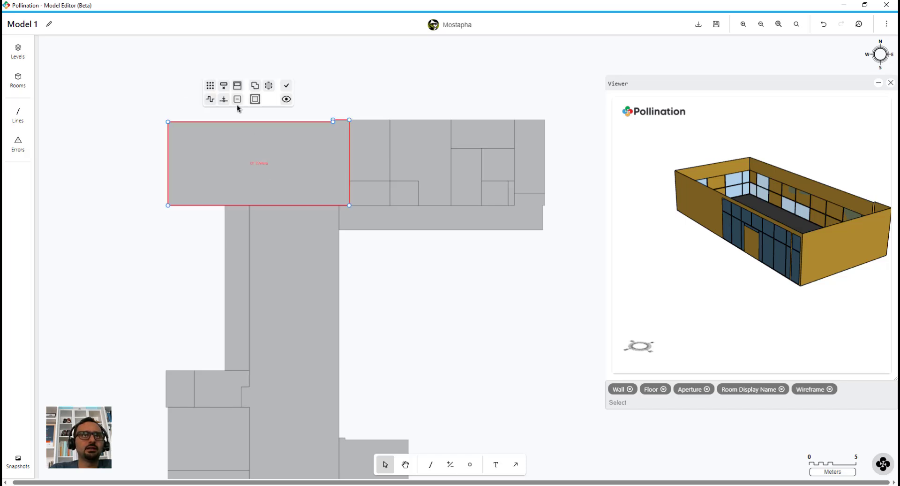
pyautogui.click(237, 104)
pyautogui.click(197, 165)
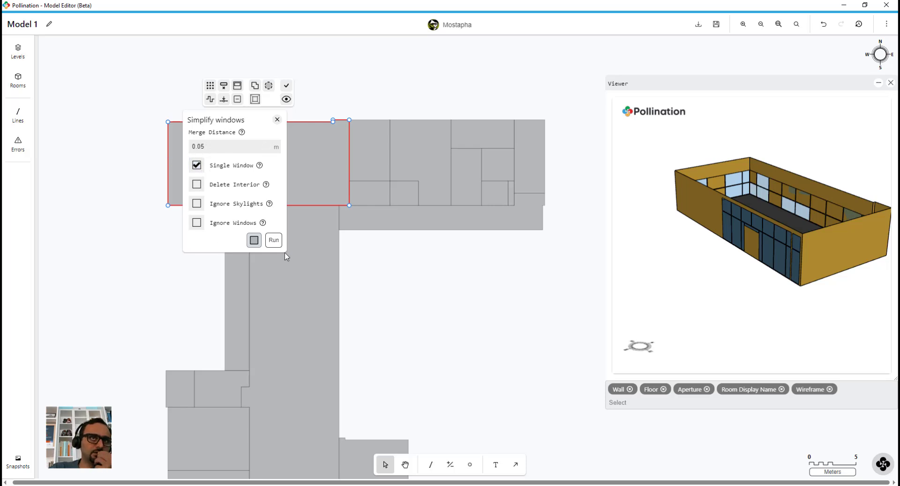
pyautogui.click(272, 240)
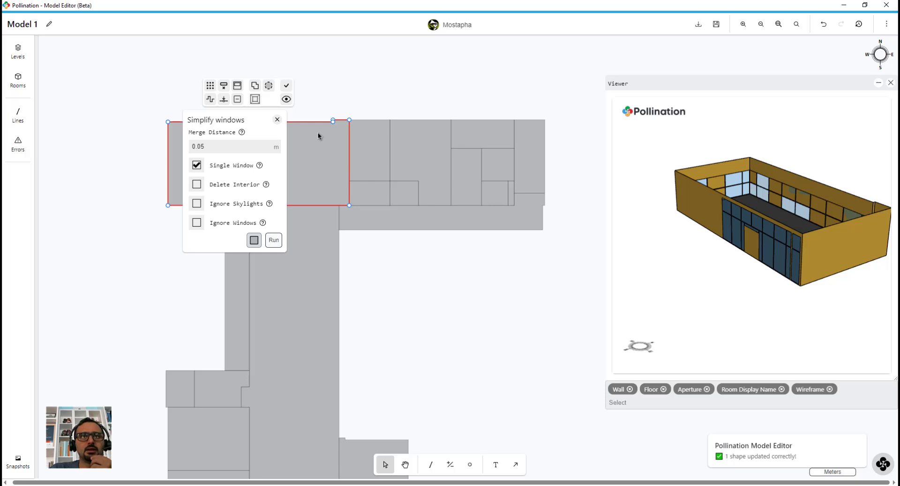
# Step: Preview the single-window cafeteria in 3D and orbit to a more frontal view
pyautogui.click(286, 98)
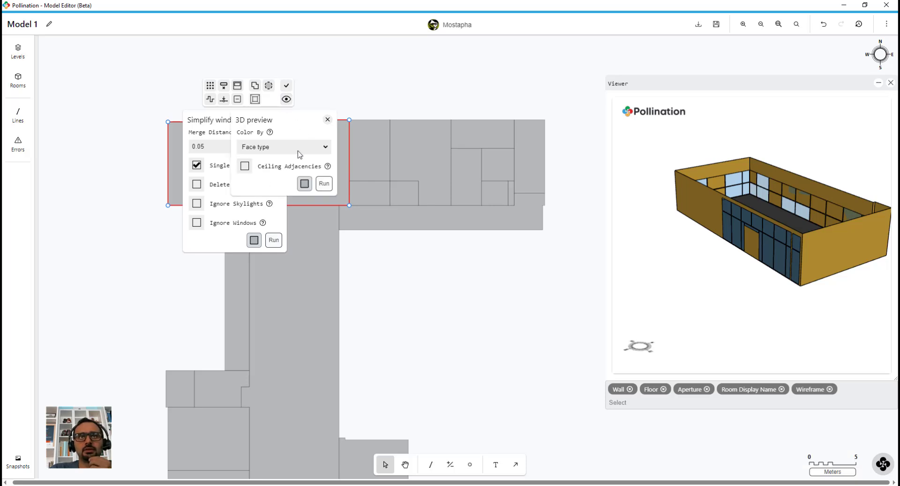
pyautogui.click(323, 186)
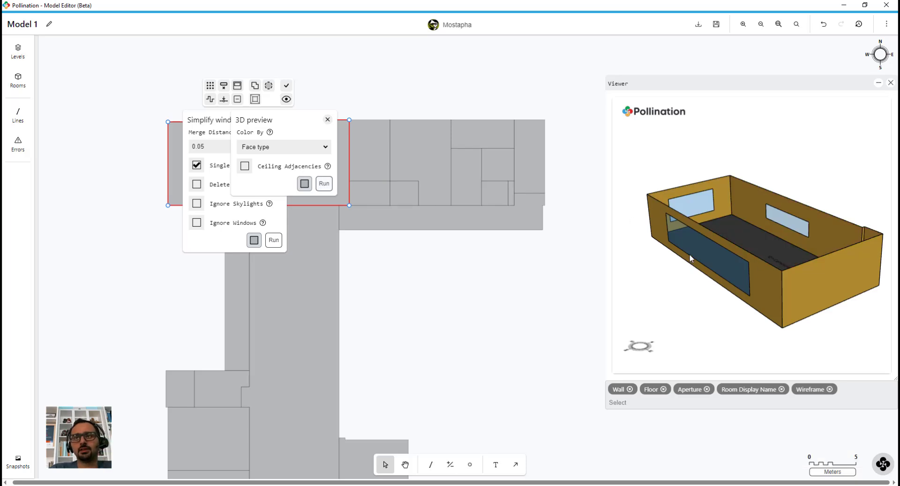
pyautogui.moveTo(701, 268); pyautogui.dragTo(791, 267)
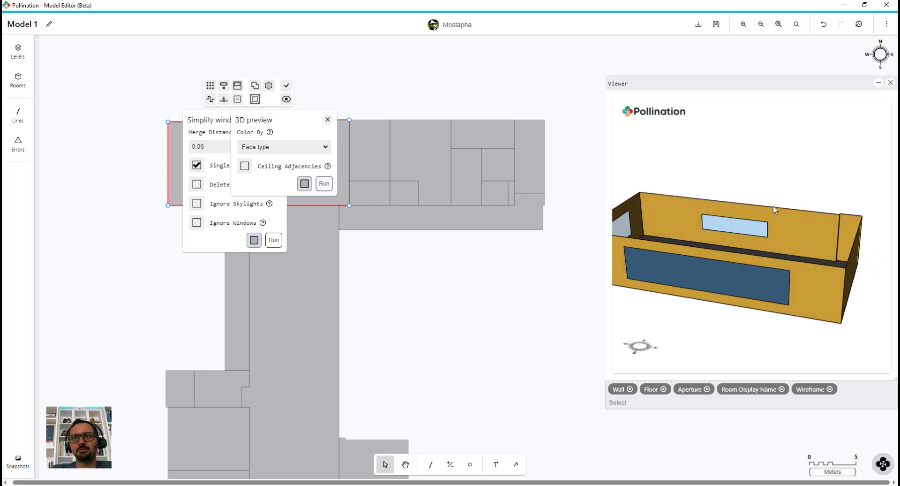
pyautogui.scroll(-3, 772, 206)
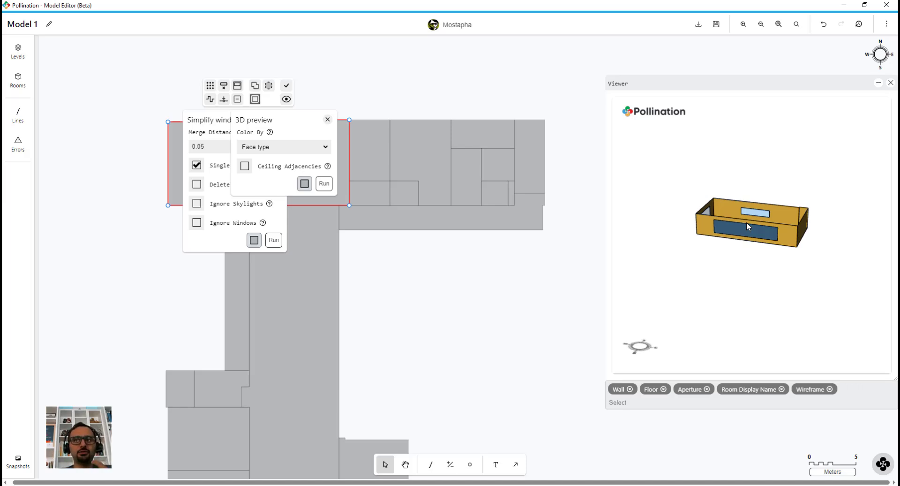
# Step: Select the Cafeteria, the narrow strip room and the Lobby together on the plan
pyautogui.click(379, 106)
pyautogui.click(253, 191)
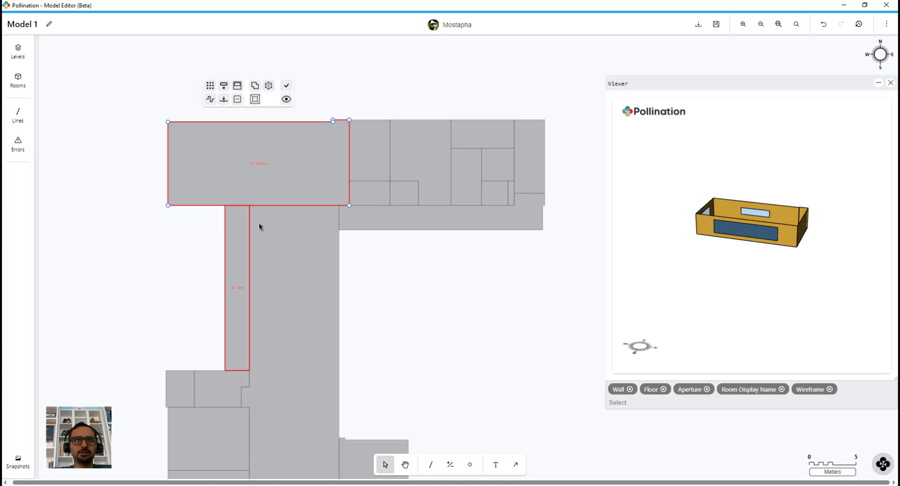
pyautogui.click(322, 97)
pyautogui.moveTo(307, 90); pyautogui.dragTo(303, 244)
pyautogui.click(366, 89)
pyautogui.click(285, 185)
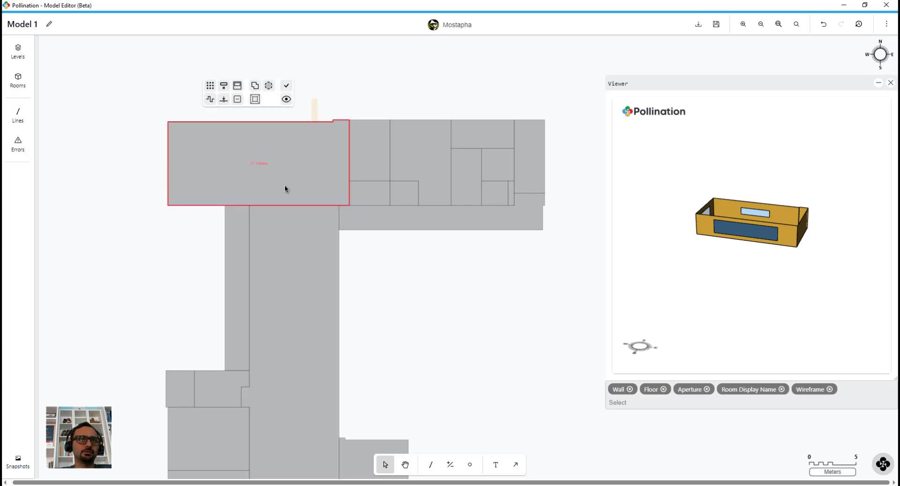
pyautogui.moveTo(314, 109); pyautogui.dragTo(241, 249)
# Step: Generate a 3D preview of the three rooms, orbit around the Cafeteria, then clear the selection
pyautogui.click(326, 85)
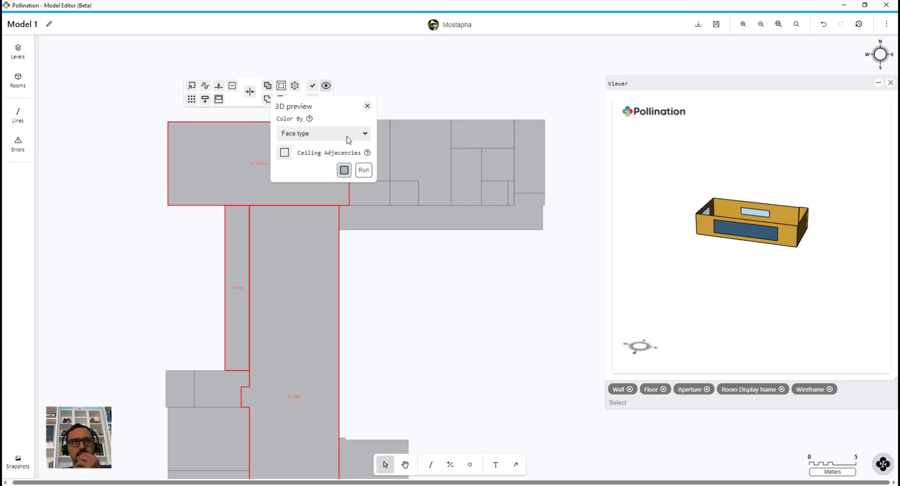
pyautogui.click(364, 171)
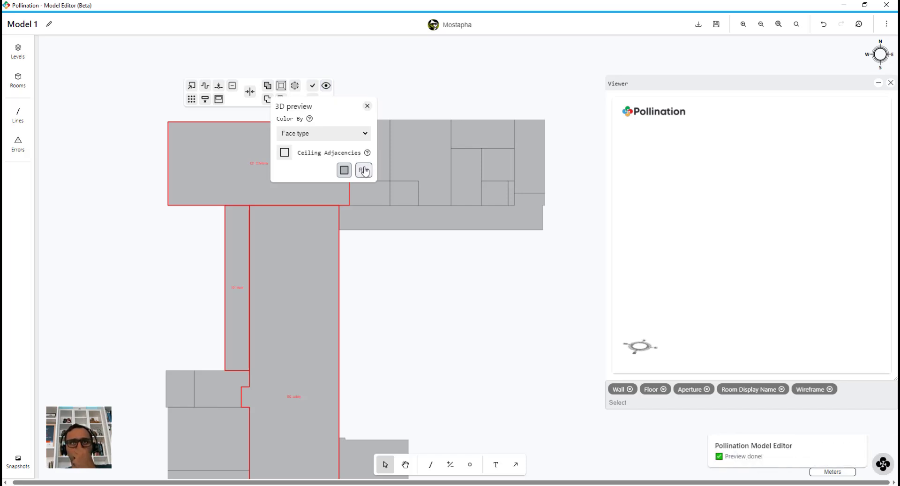
pyautogui.scroll(10, 772, 220)
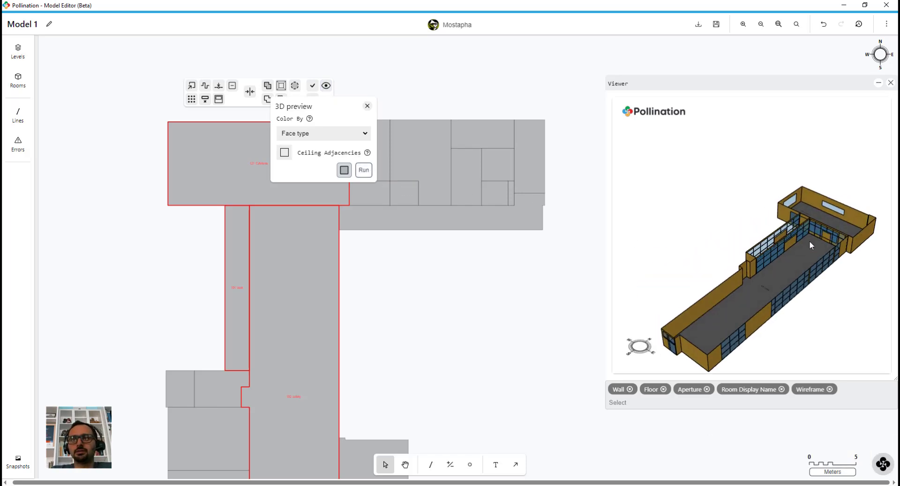
pyautogui.moveTo(689, 246); pyautogui.dragTo(856, 305)
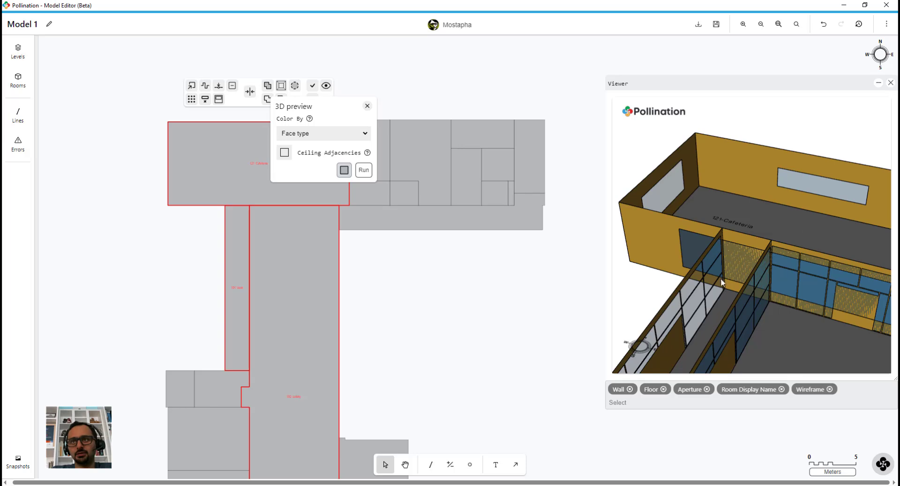
pyautogui.scroll(-5, 721, 277)
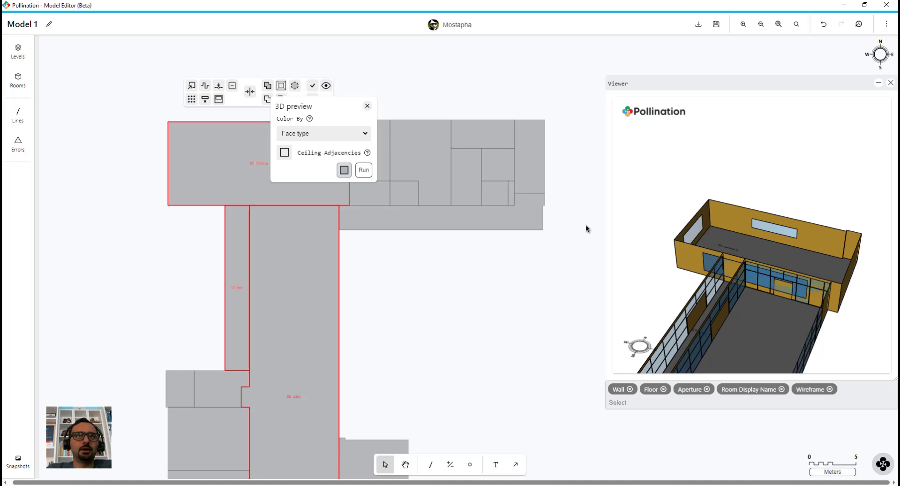
pyautogui.click(408, 95)
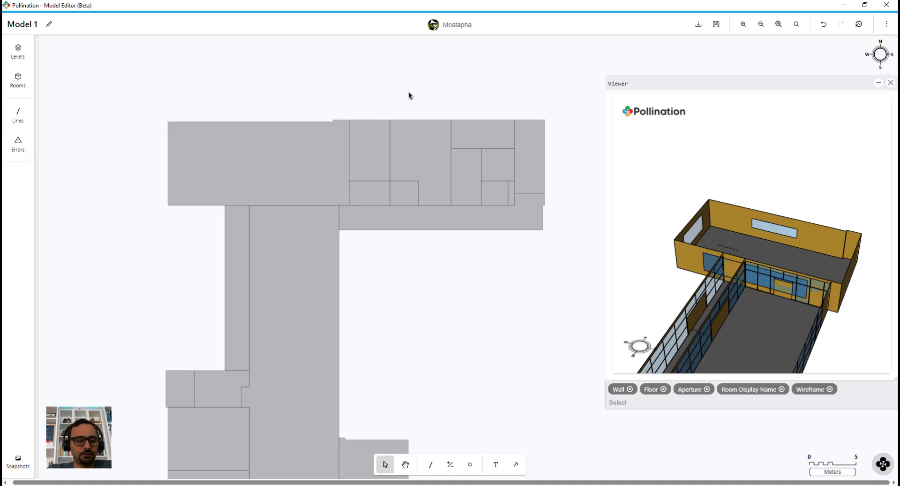
# Step: Roll the model history back to step 102. join_rooms
pyautogui.click(859, 24)
pyautogui.scroll(-20, 859, 75)
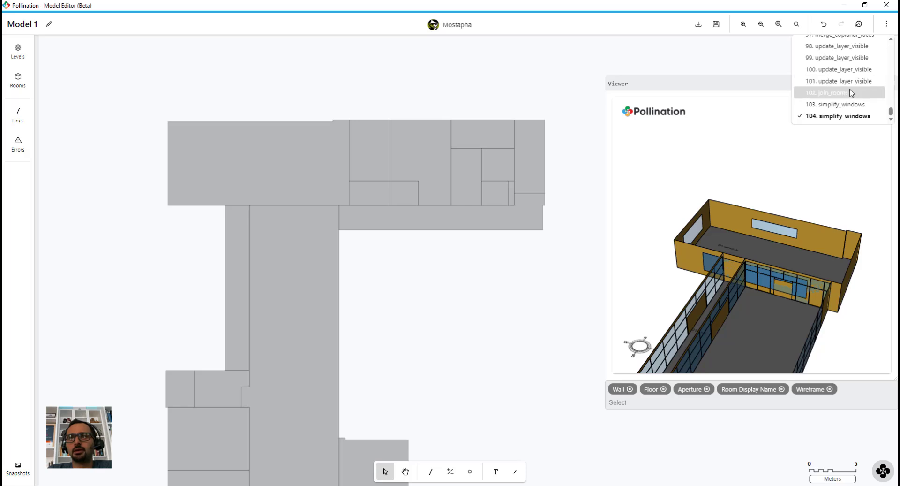
pyautogui.click(850, 93)
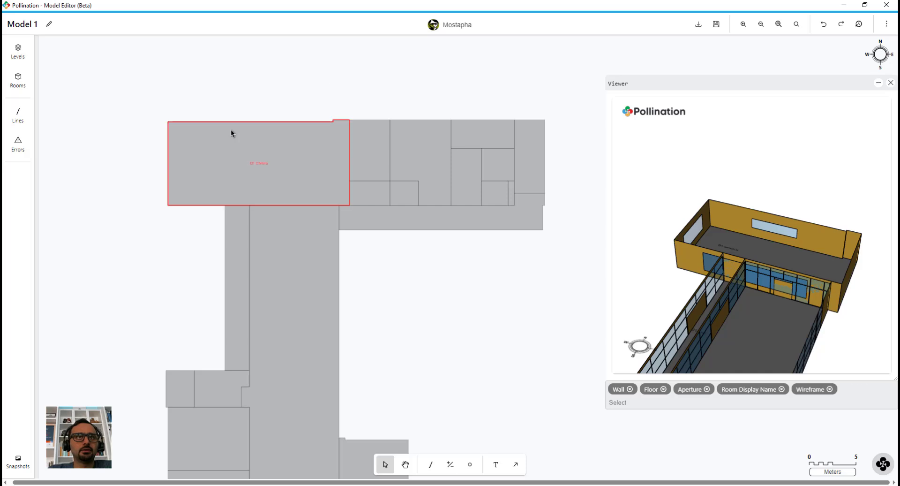
# Step: Preview the three top-left rooms in 3D, showing the cafeteria's original window grid
pyautogui.moveTo(287, 87); pyautogui.dragTo(217, 215)
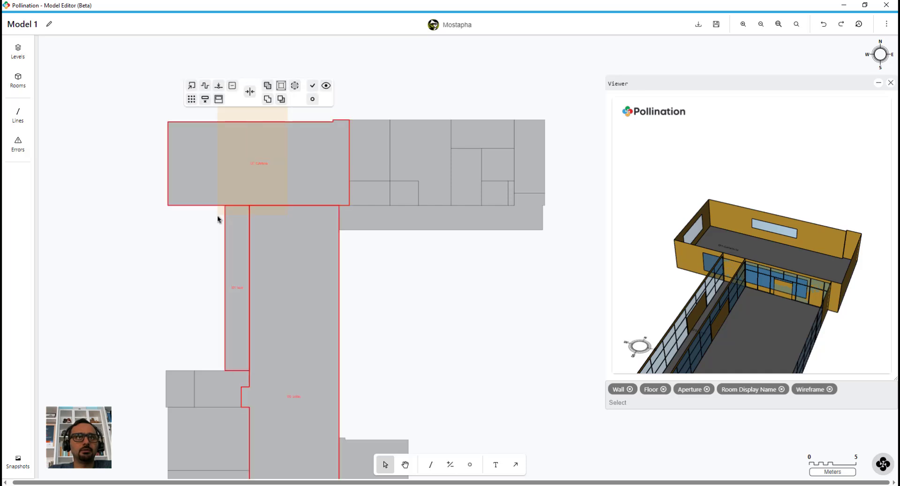
pyautogui.click(326, 86)
pyautogui.click(358, 170)
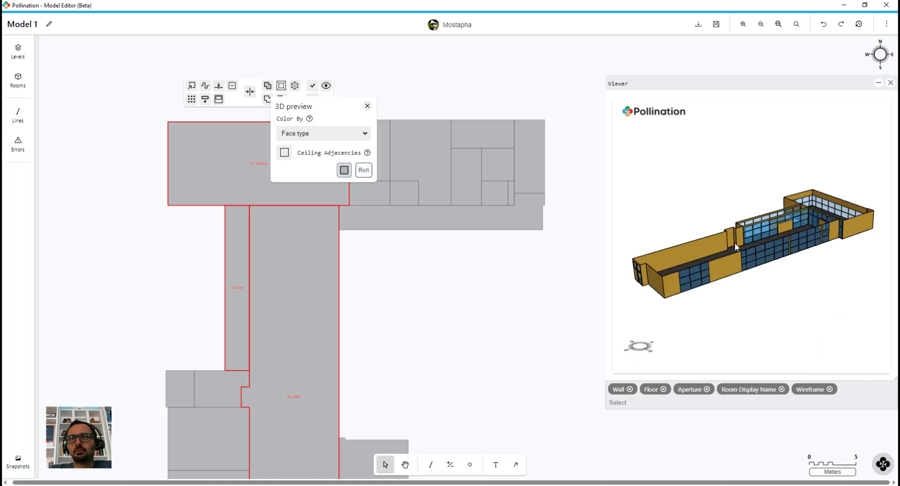
pyautogui.scroll(5, 831, 197)
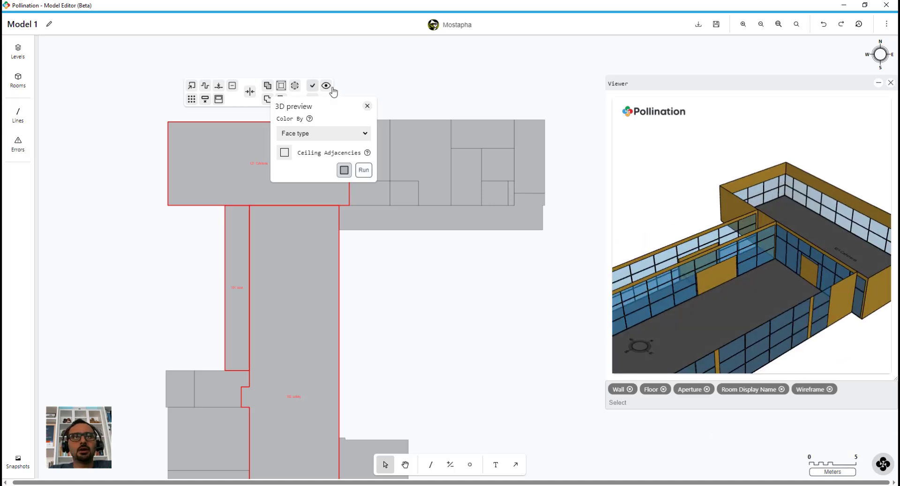
# Step: Make all three building levels visible on the plan
pyautogui.click(367, 106)
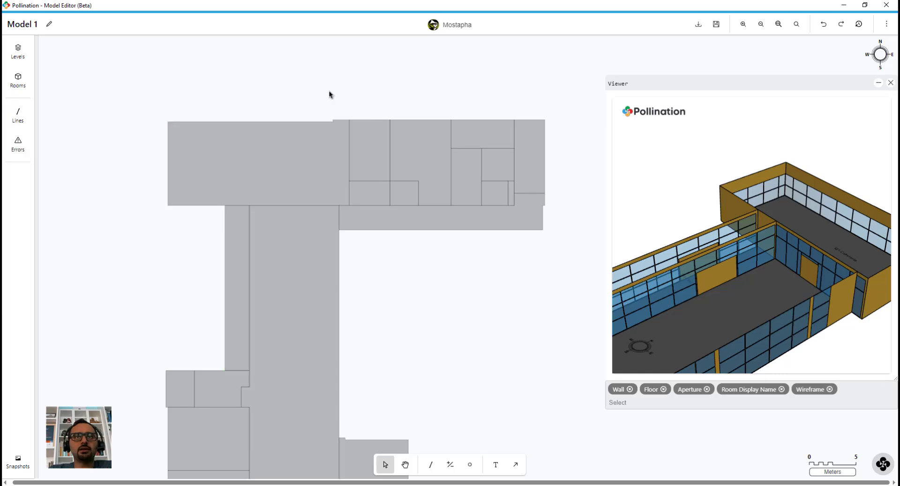
pyautogui.scroll(-3, 166, 162)
pyautogui.scroll(-3, 167, 157)
pyautogui.scroll(1, 168, 151)
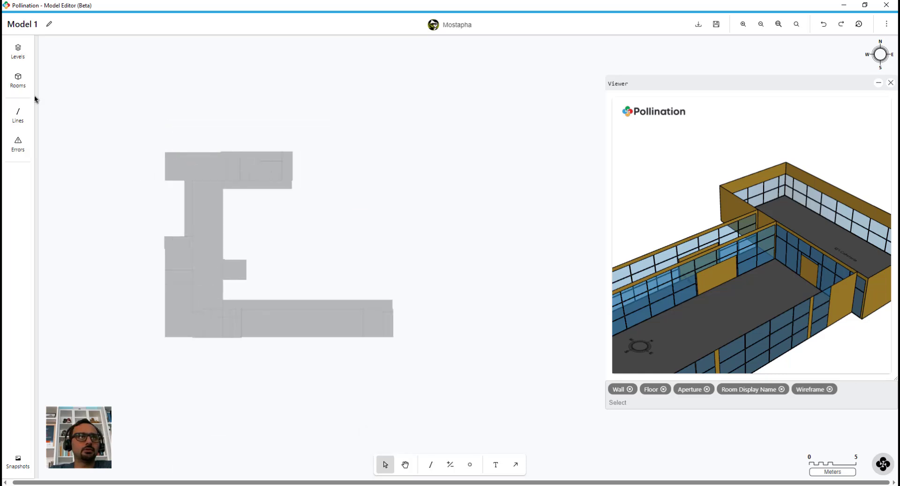
pyautogui.click(18, 50)
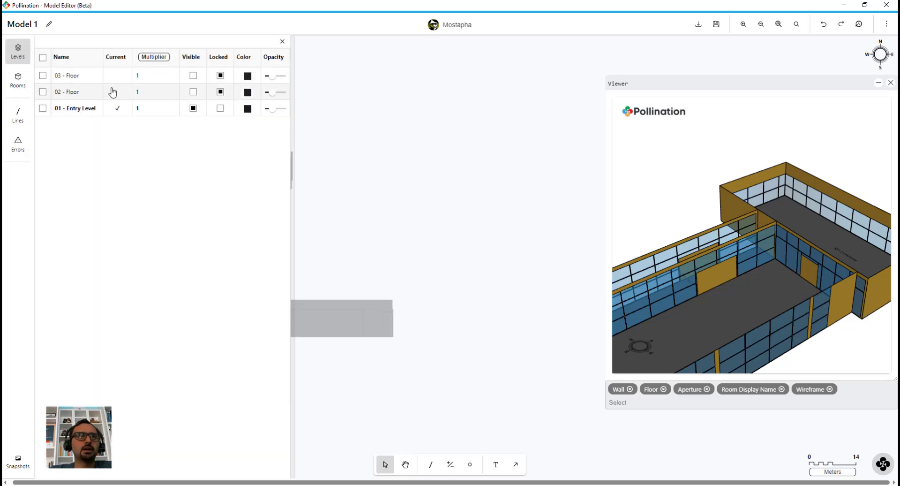
pyautogui.click(42, 58)
pyautogui.click(194, 76)
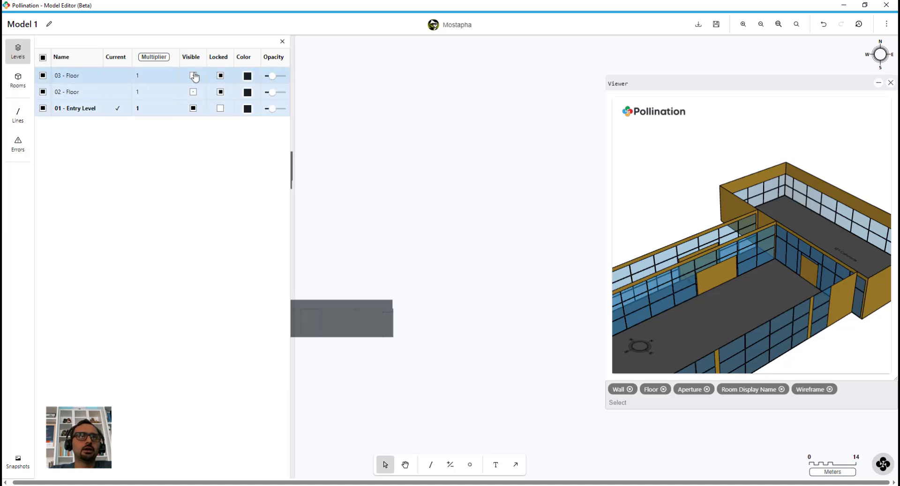
pyautogui.click(282, 43)
# Step: Solve adjacencies for every room on the plan, updating 99 shapes, then close the 3D viewer
pyautogui.moveTo(331, 205); pyautogui.dragTo(477, 191, button='middle')
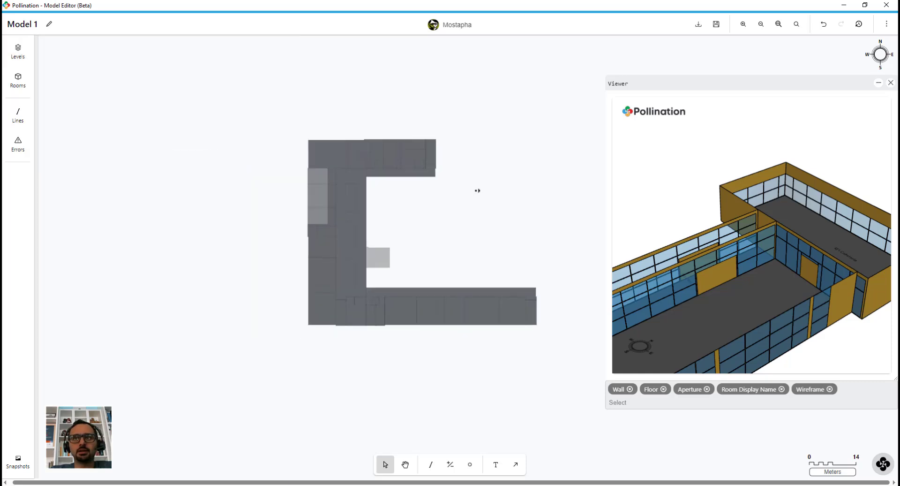
pyautogui.moveTo(548, 195); pyautogui.dragTo(490, 196, button='middle')
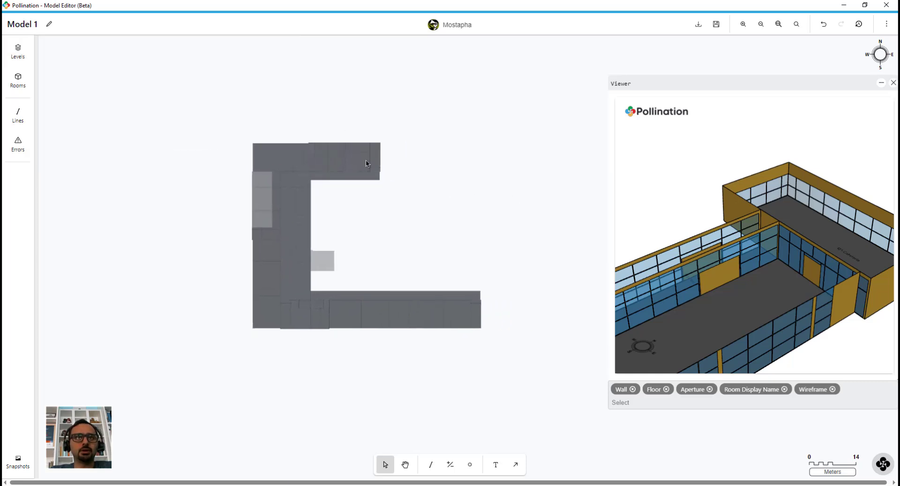
pyautogui.moveTo(217, 107); pyautogui.dragTo(548, 409)
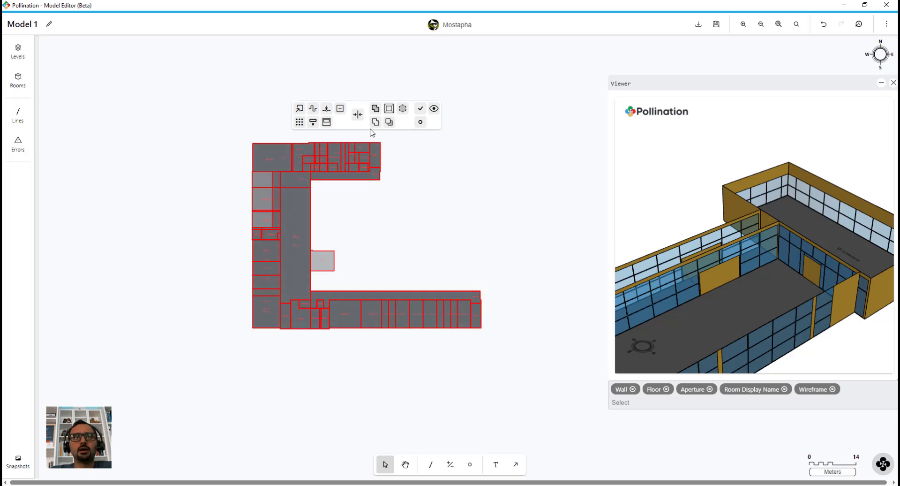
pyautogui.click(358, 115)
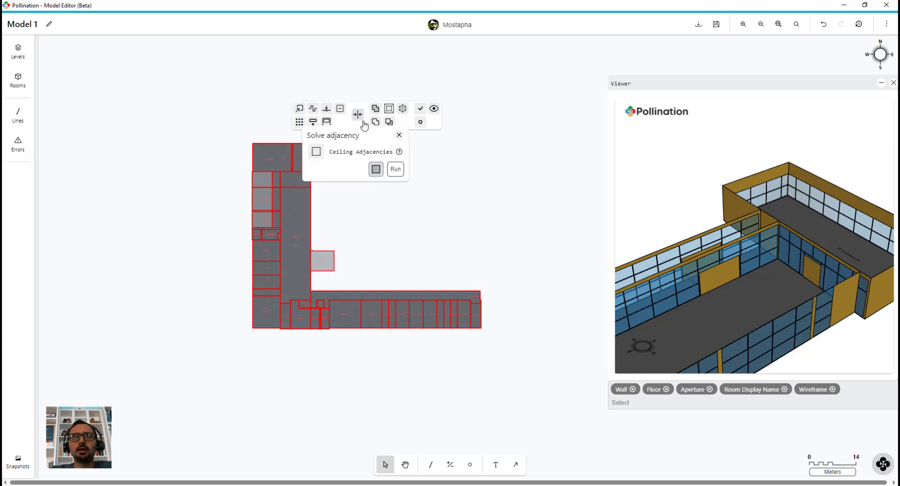
pyautogui.click(396, 169)
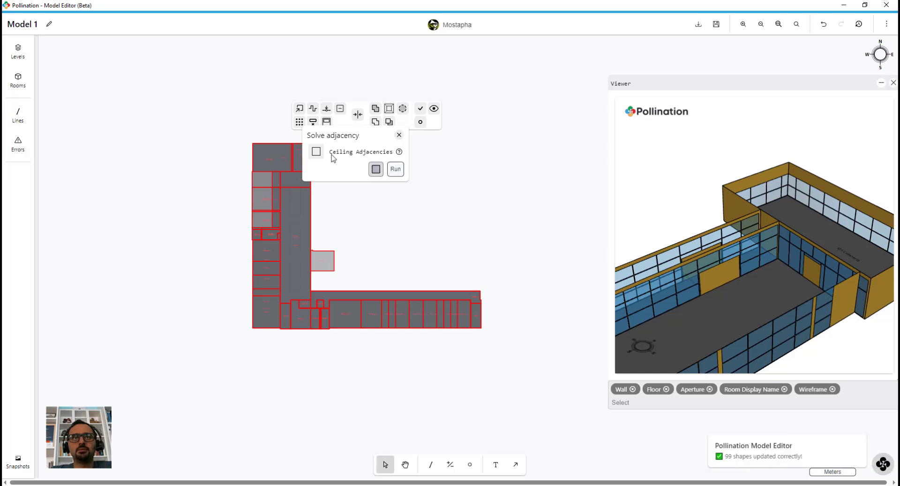
pyautogui.click(400, 135)
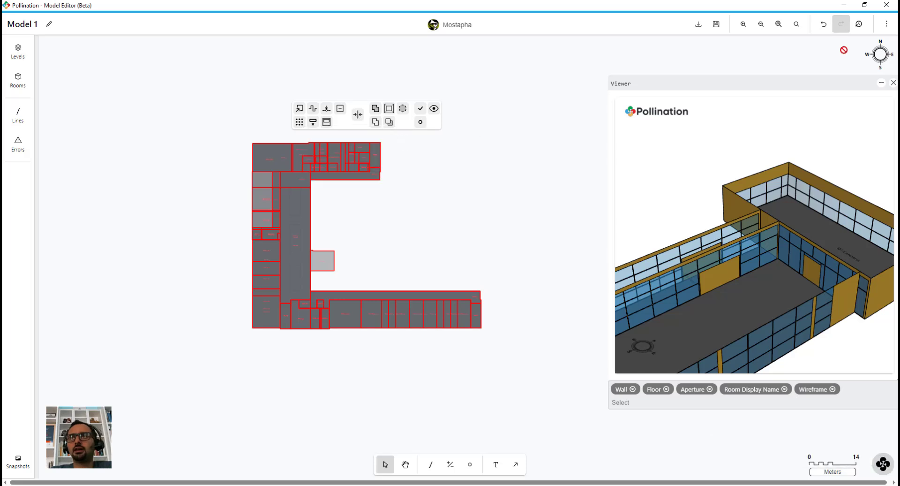
pyautogui.click(893, 82)
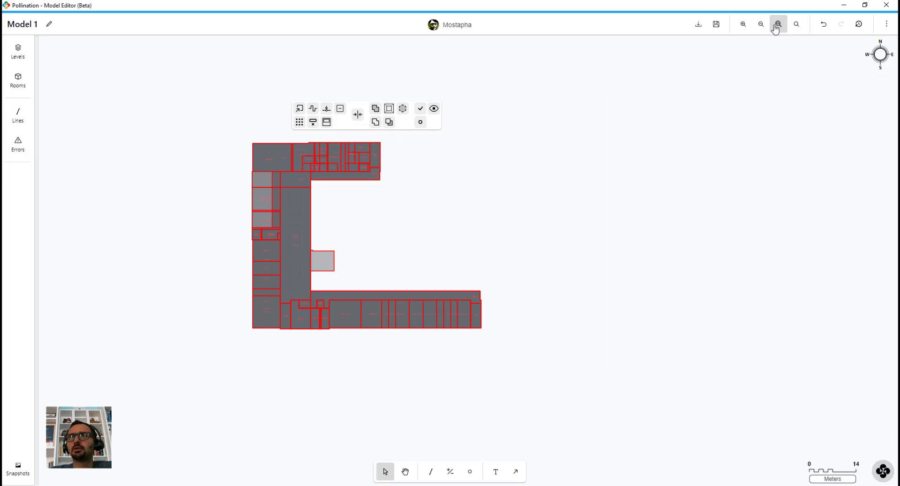
# Step: Save a model snapshot and choose INP as the export file format
pyautogui.click(716, 28)
pyautogui.click(697, 29)
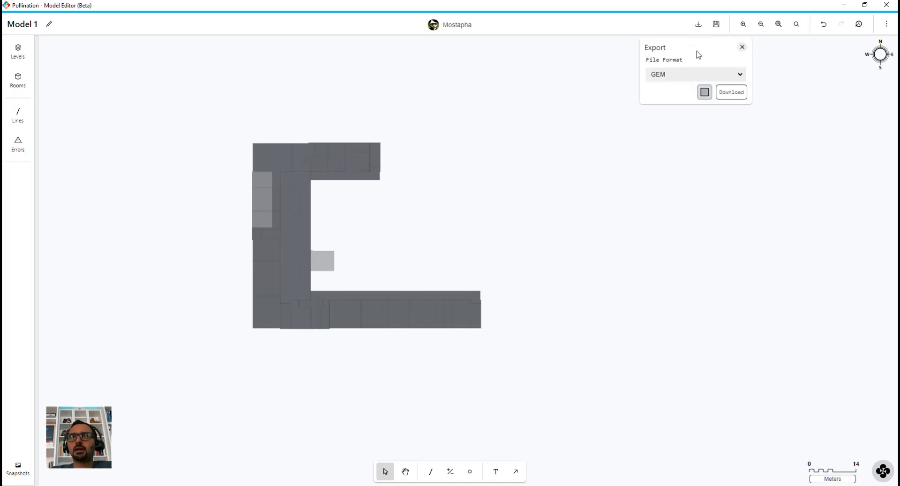
pyautogui.click(691, 72)
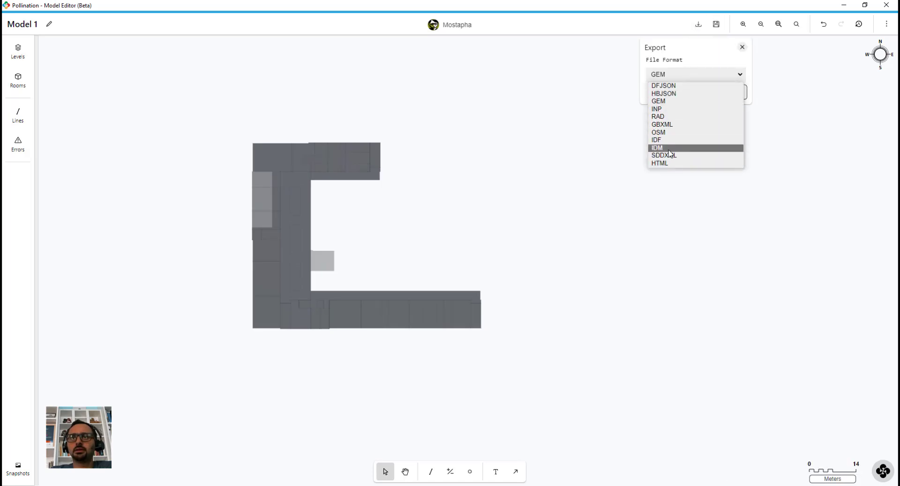
pyautogui.click(676, 109)
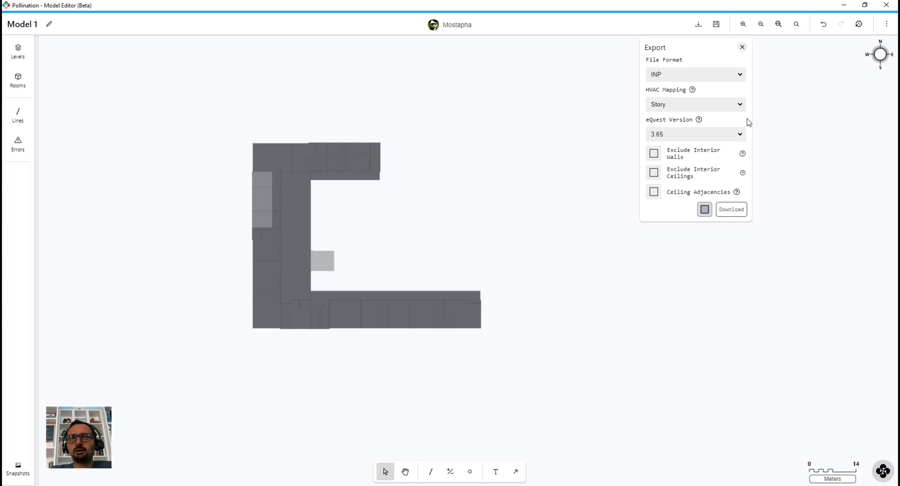
# Step: Keep eQuest 3.65, leave interior wall and ceiling exclusion off, and enable Ceiling Adjacencies
pyautogui.click(743, 135)
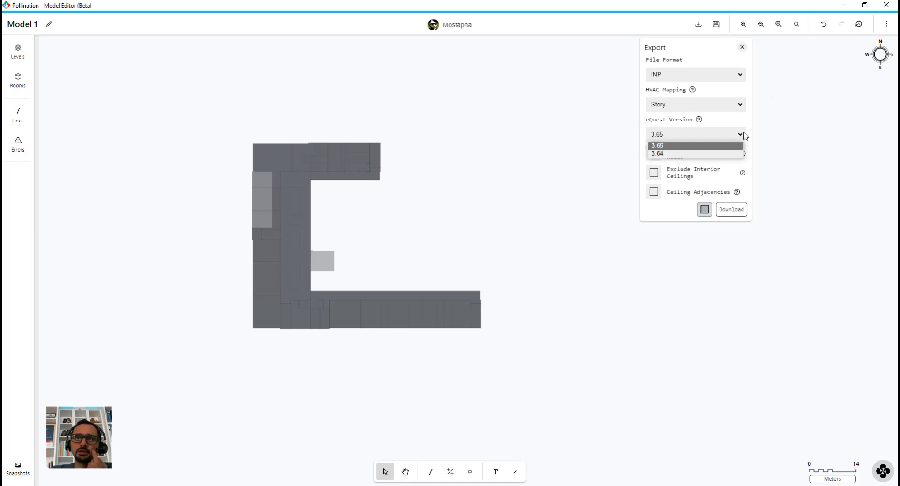
pyautogui.click(744, 136)
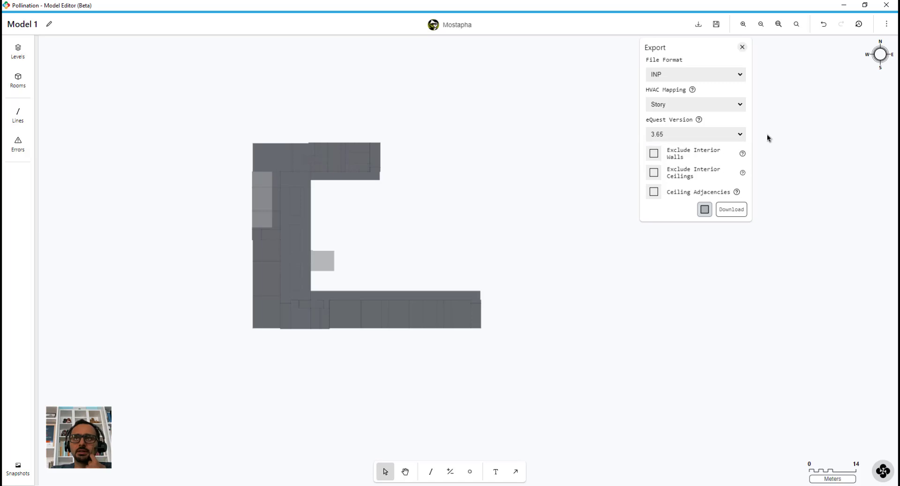
pyautogui.click(656, 153)
pyautogui.click(655, 172)
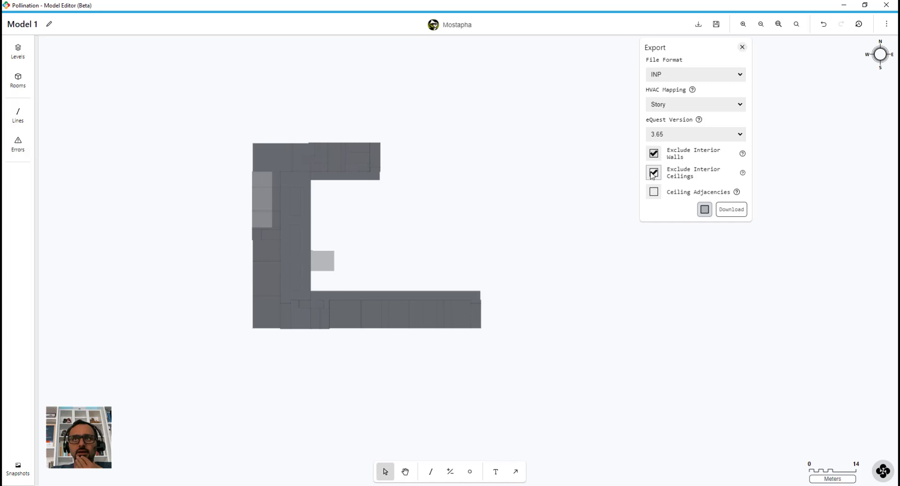
pyautogui.click(654, 154)
pyautogui.click(654, 172)
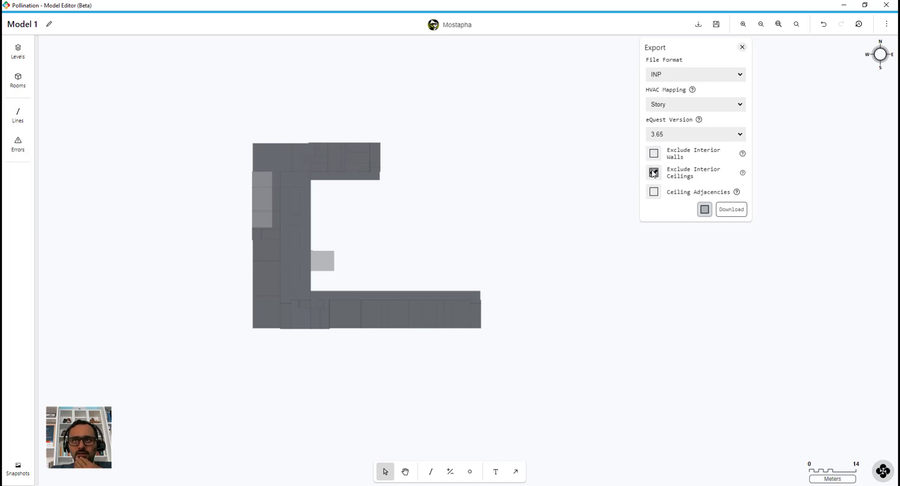
pyautogui.click(654, 192)
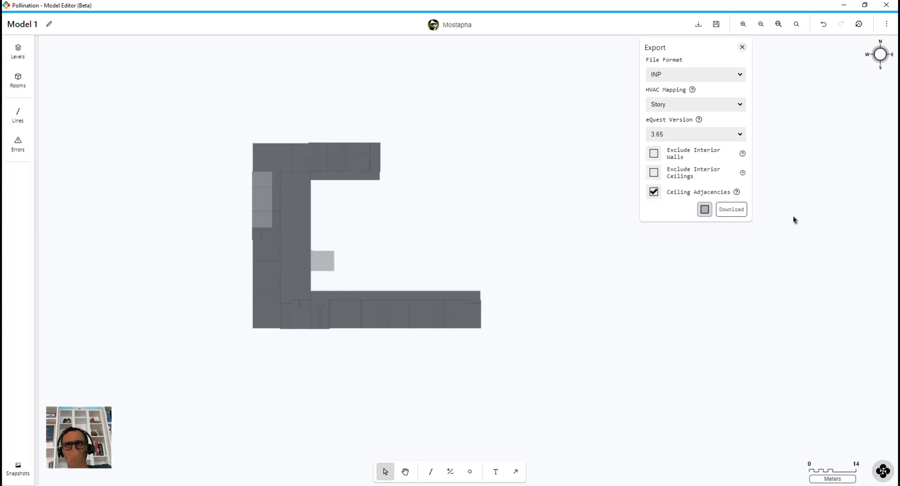